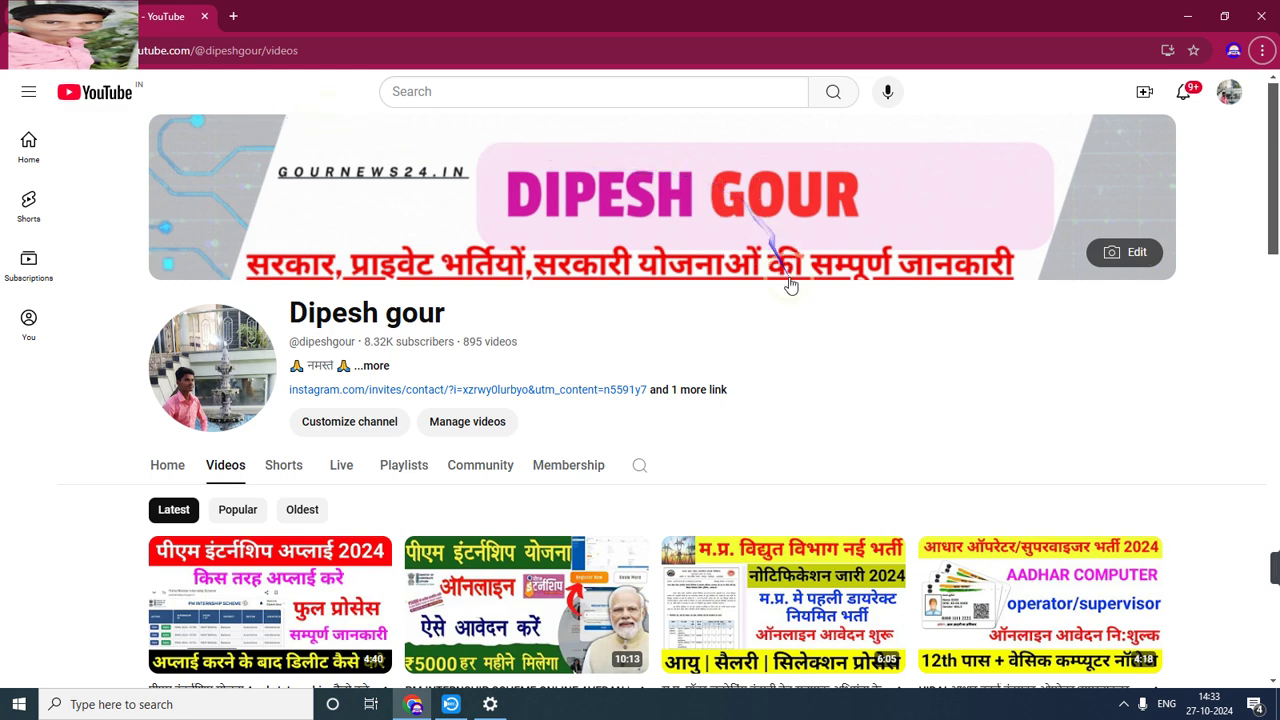
Step: Search Google for "m ration" in a new tab and open the Madhya Pradesh State Food Security Portal
click(234, 22)
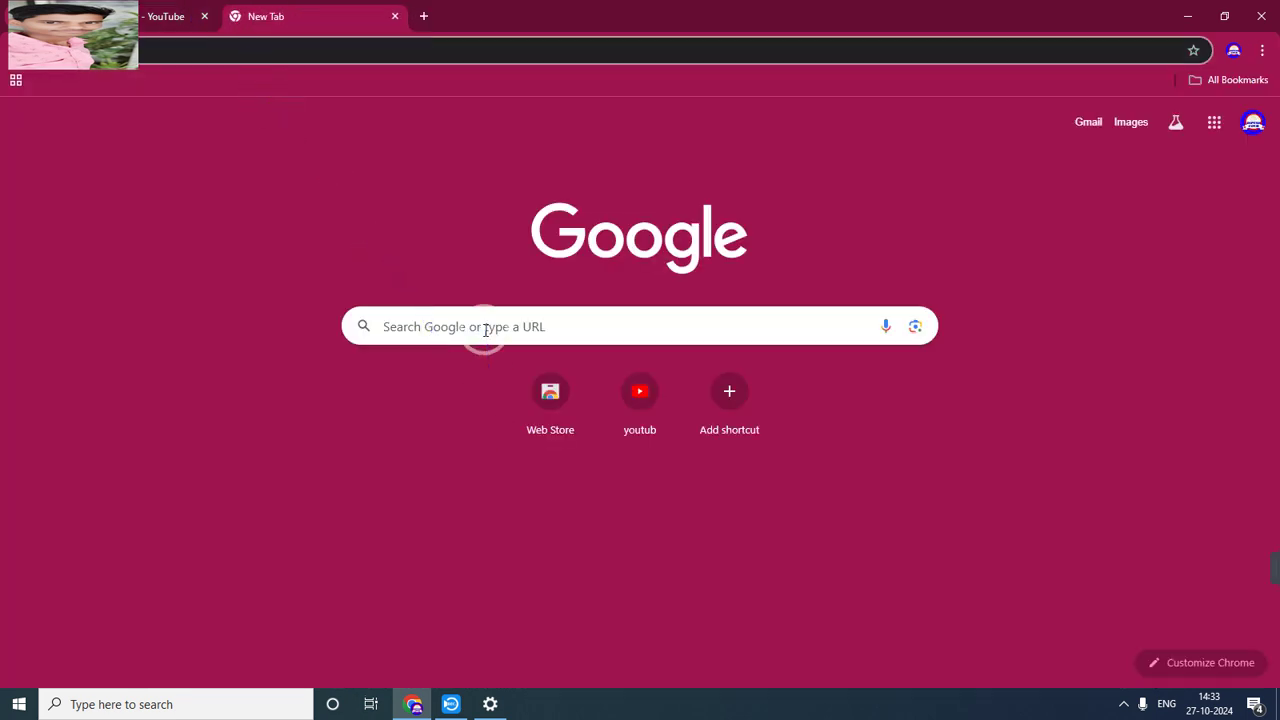
click(482, 330)
click(448, 363)
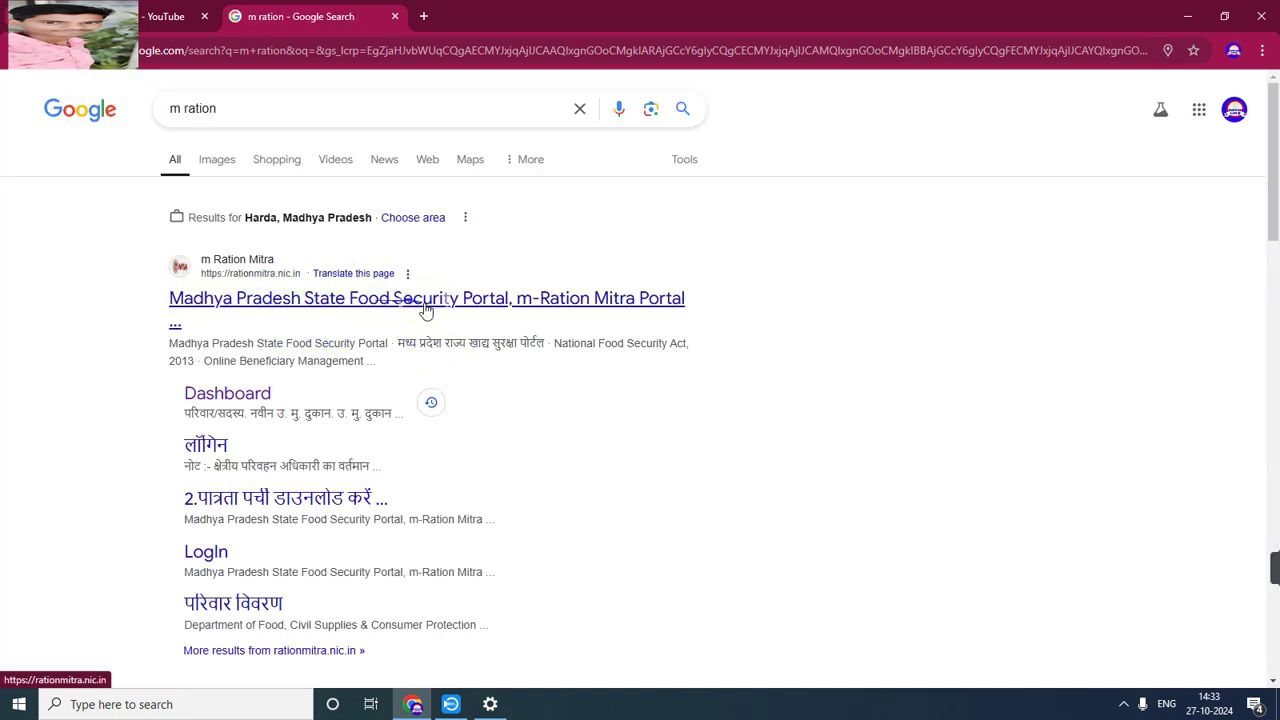
click(557, 298)
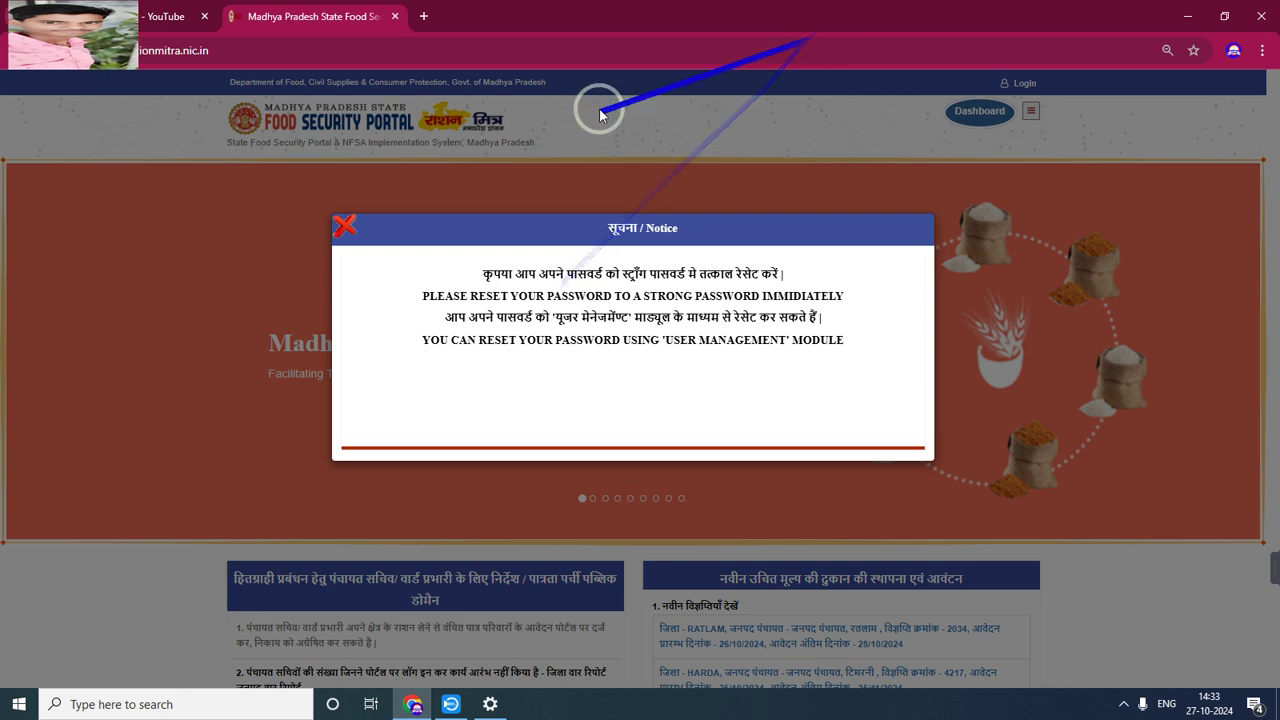
Step: Dismiss the notice and try to open the rules for new fair price shops (नवीन उचित मूल्य दुकान हेतु नियम पढ़े)
click(345, 227)
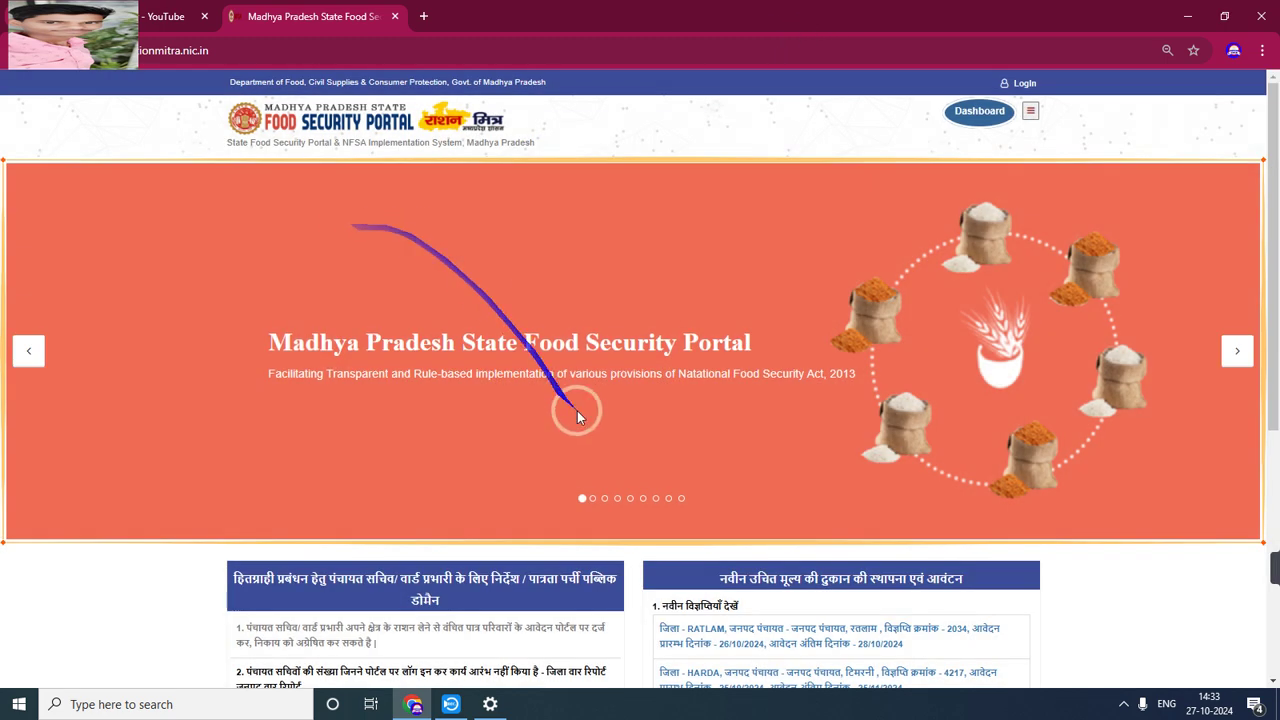
scroll(577, 415, down, 4)
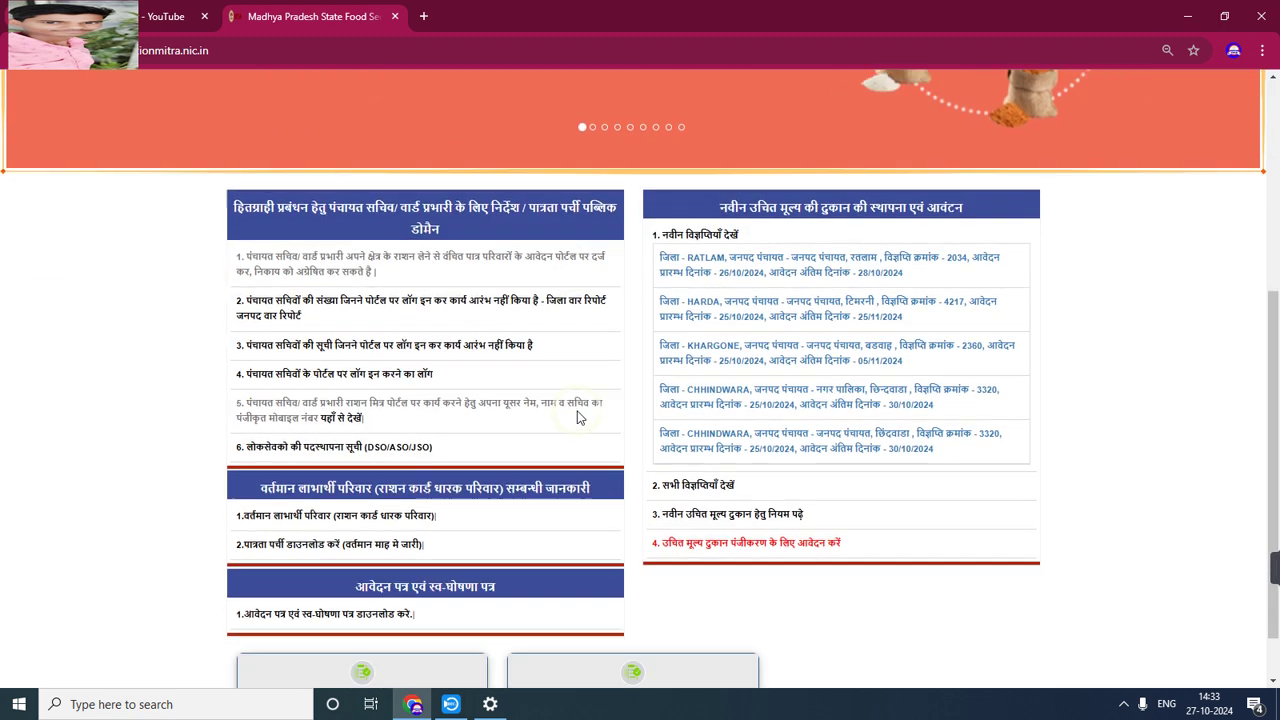
scroll(577, 418, down, 1)
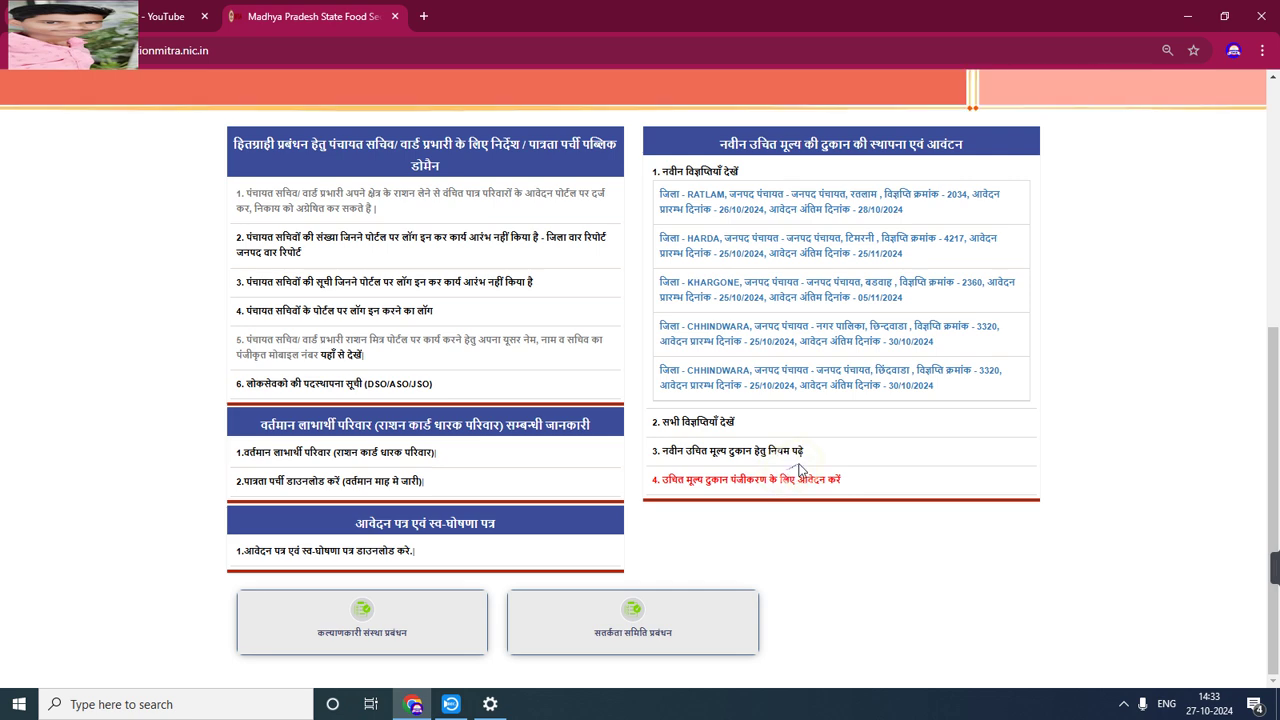
click(718, 456)
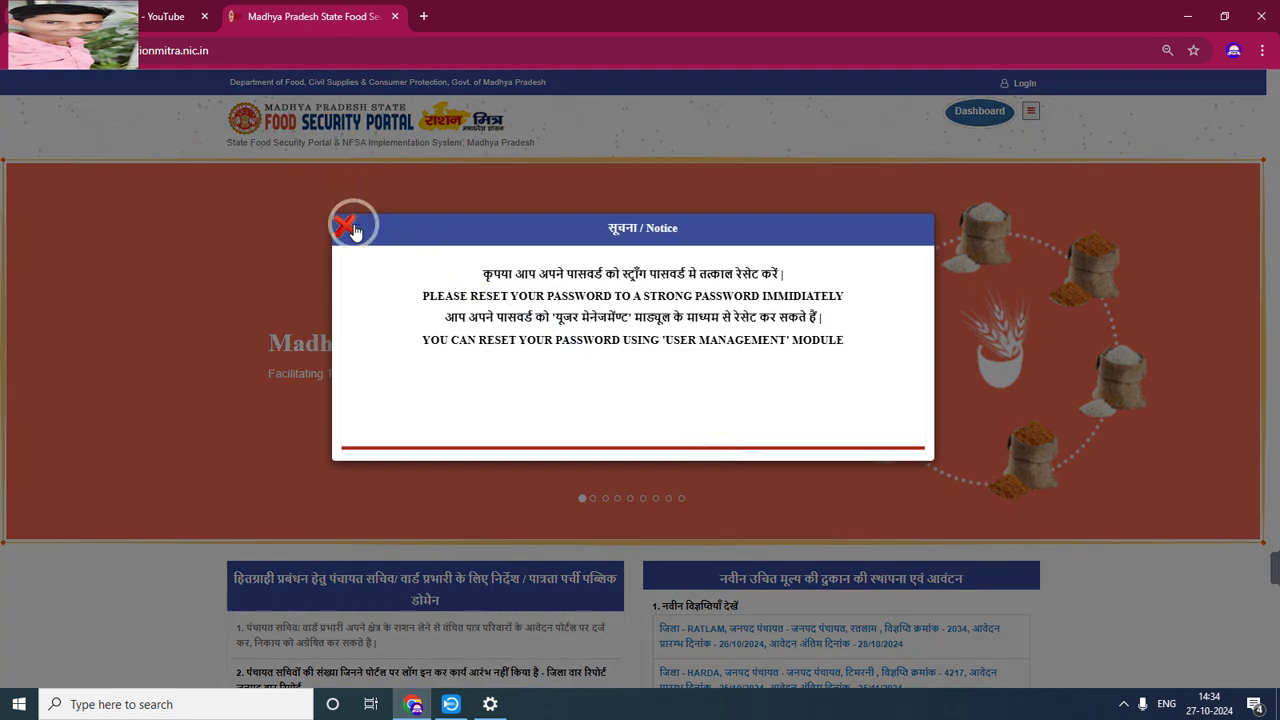
Step: Dismiss the notice and open the fair price shop registration application (उचित मूल्य दुकान पंजीकरण के लिए आवेदन करें)
click(345, 226)
scroll(678, 390, down, 1)
scroll(678, 390, down, 4)
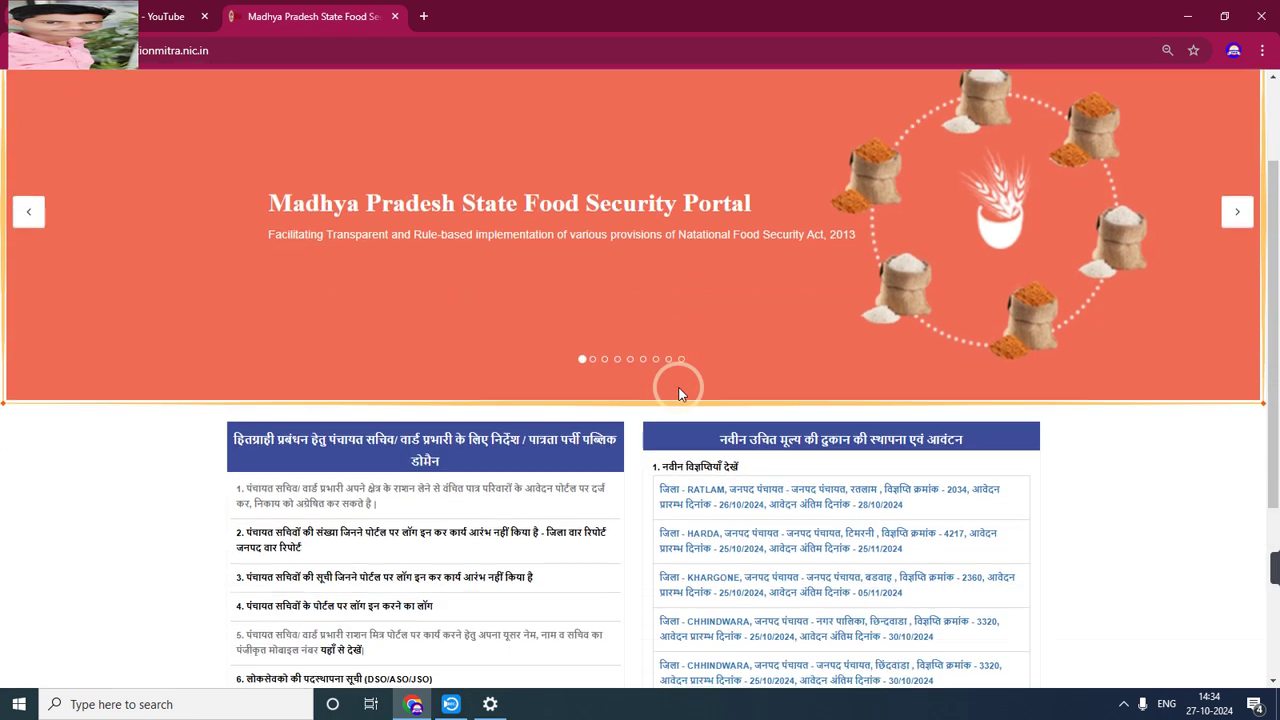
drag(680, 396, 848, 586)
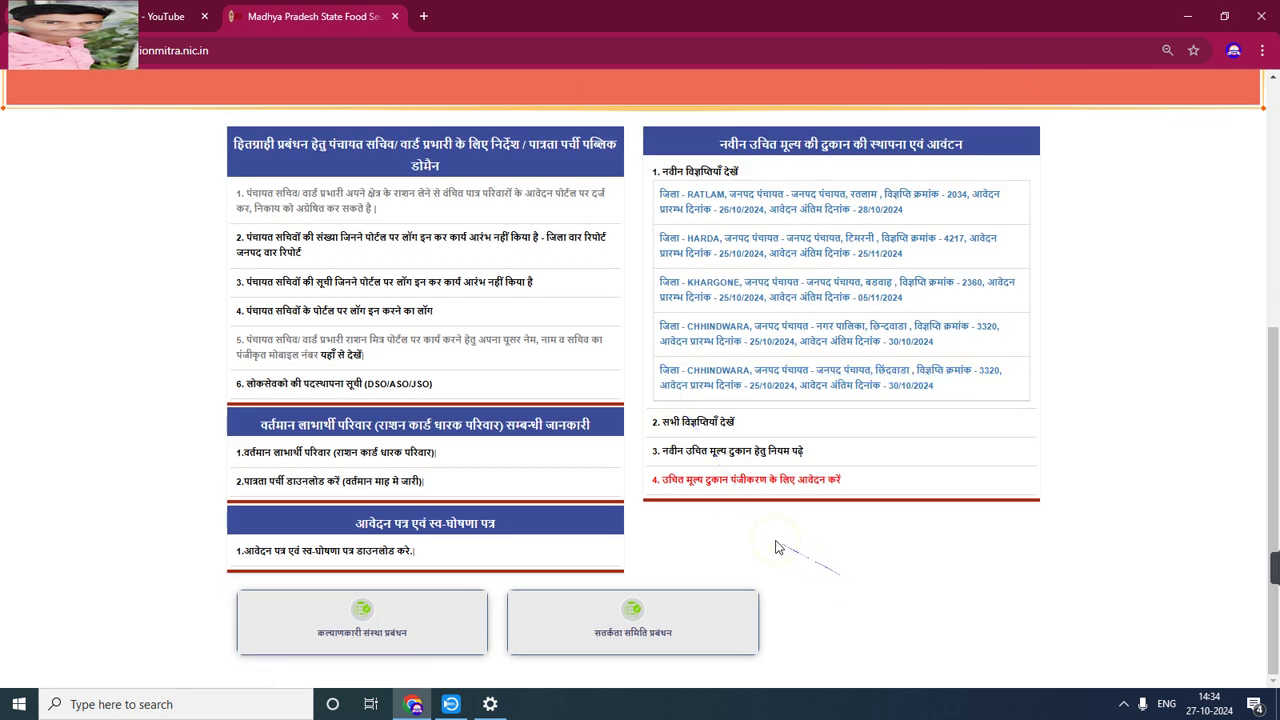
mouse_move(703, 503)
mouse_down()
mouse_move(743, 500)
mouse_move(662, 484)
mouse_move(688, 490)
mouse_up()
click(689, 488)
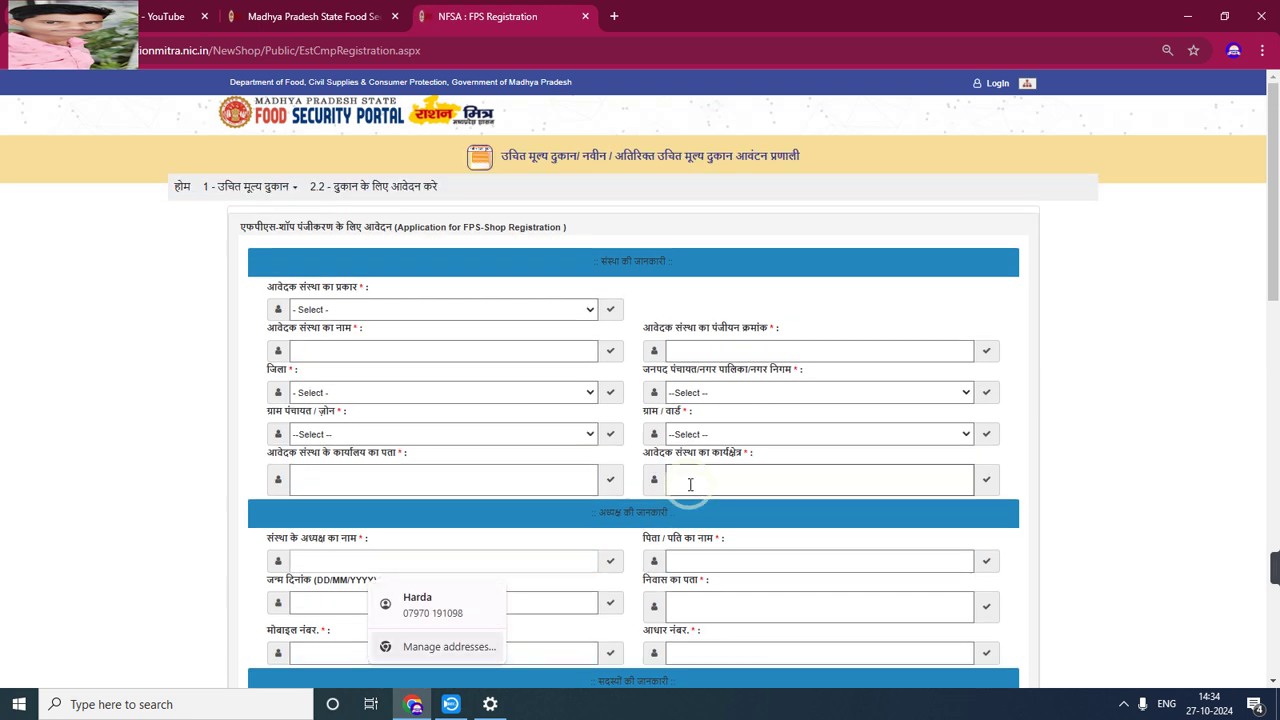
Step: Look through the FPS-shop registration form and set the applicant organisation type to ग्राम पंचायत
click(150, 430)
scroll(152, 432, down, 1)
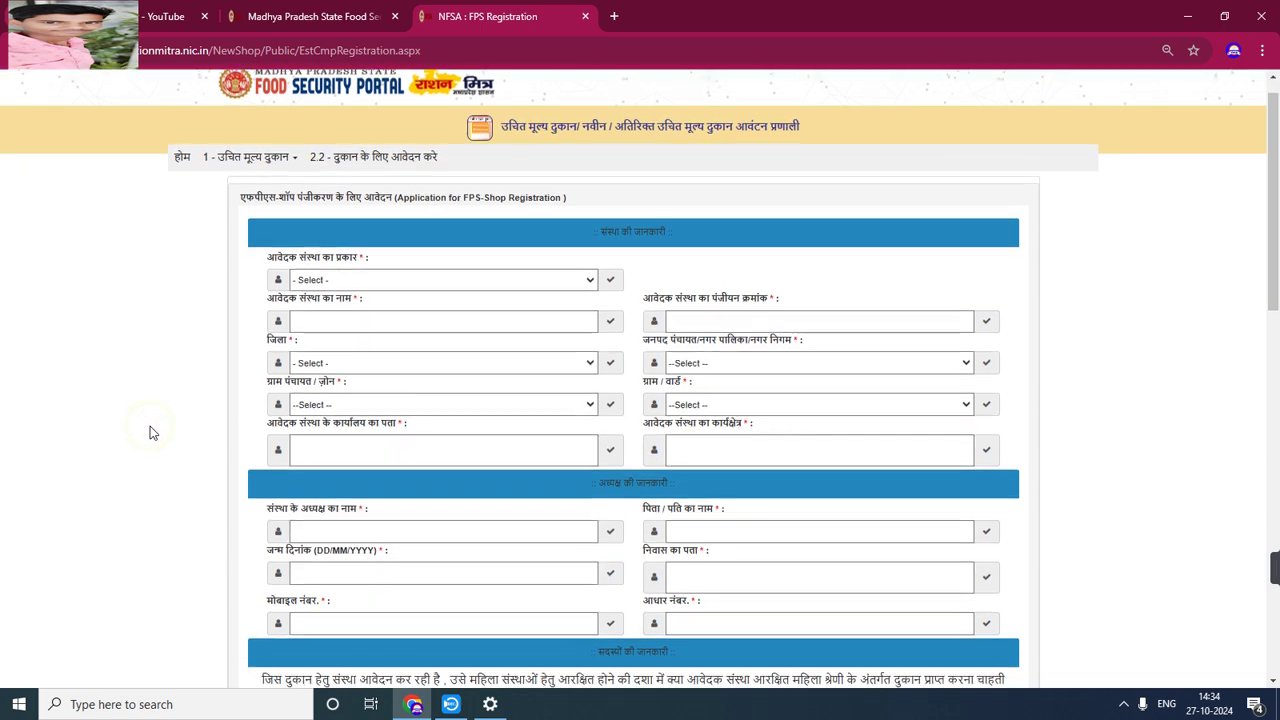
scroll(152, 432, down, 12)
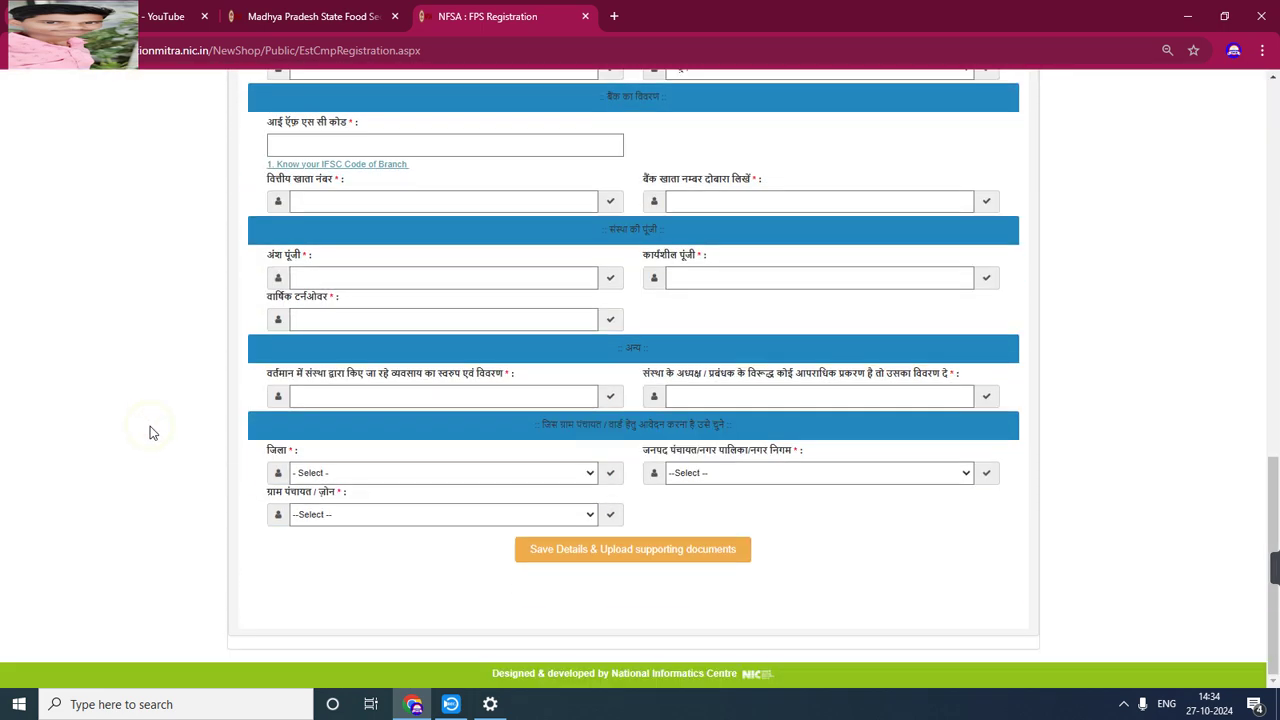
scroll(150, 432, up, 12)
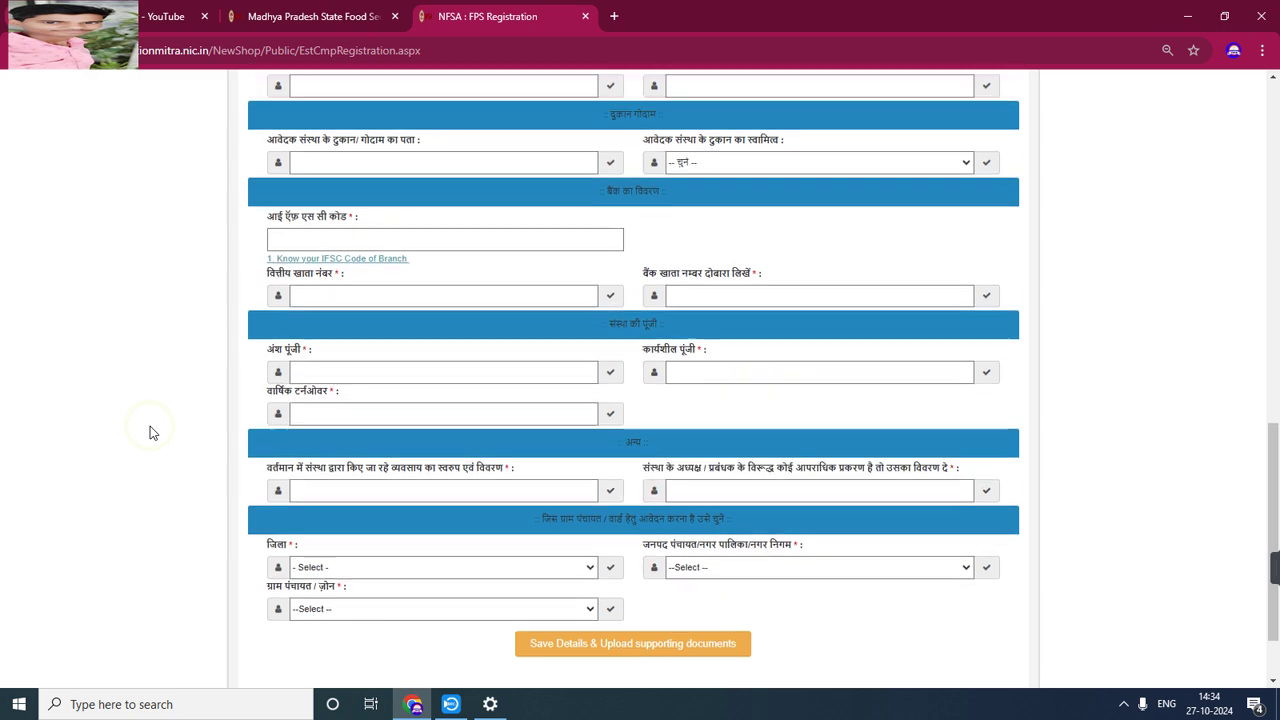
scroll(150, 432, up, 1)
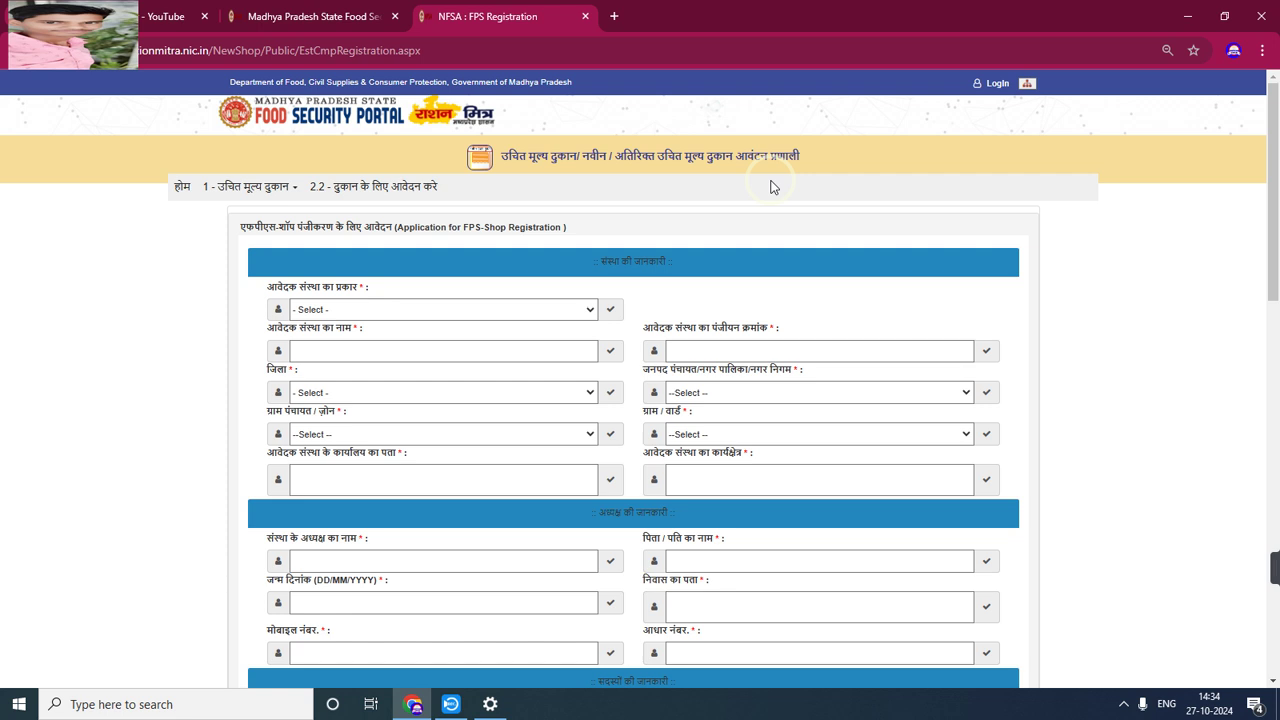
click(360, 314)
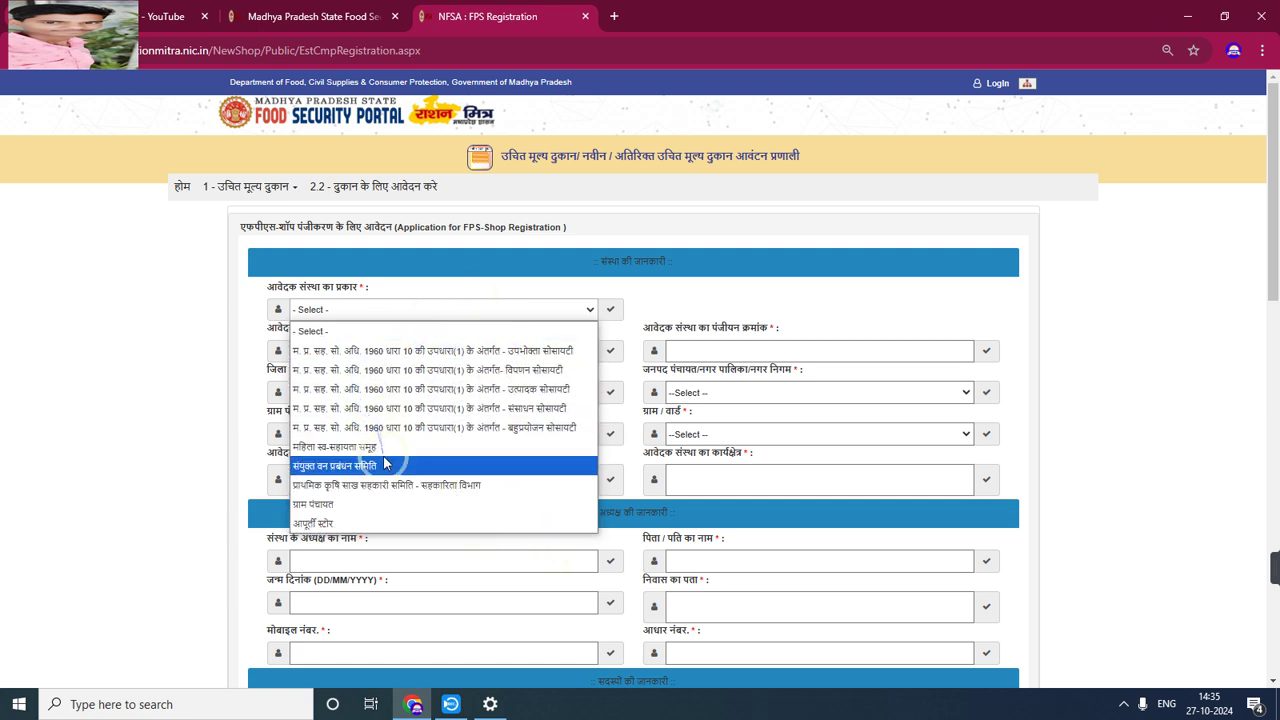
click(354, 503)
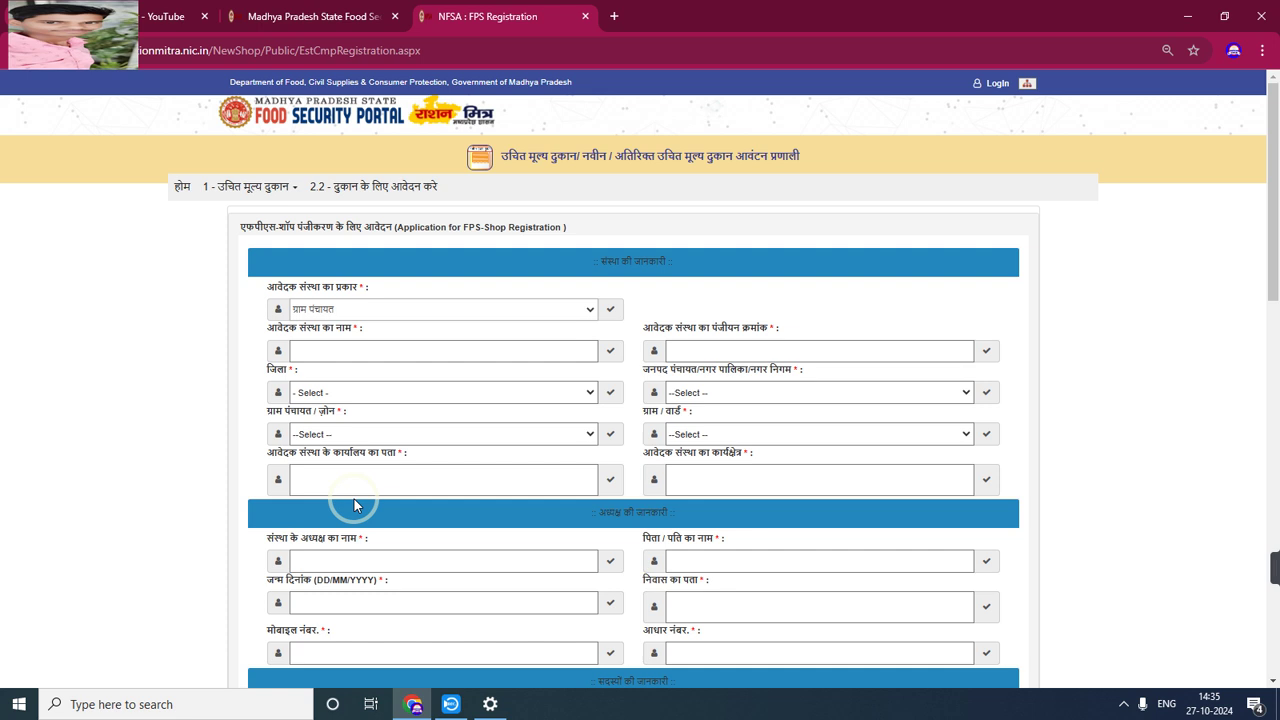
click(538, 370)
Step: Leave the organisation name and registration number blank and set the organisation's district (जिला) to HARDA
click(352, 349)
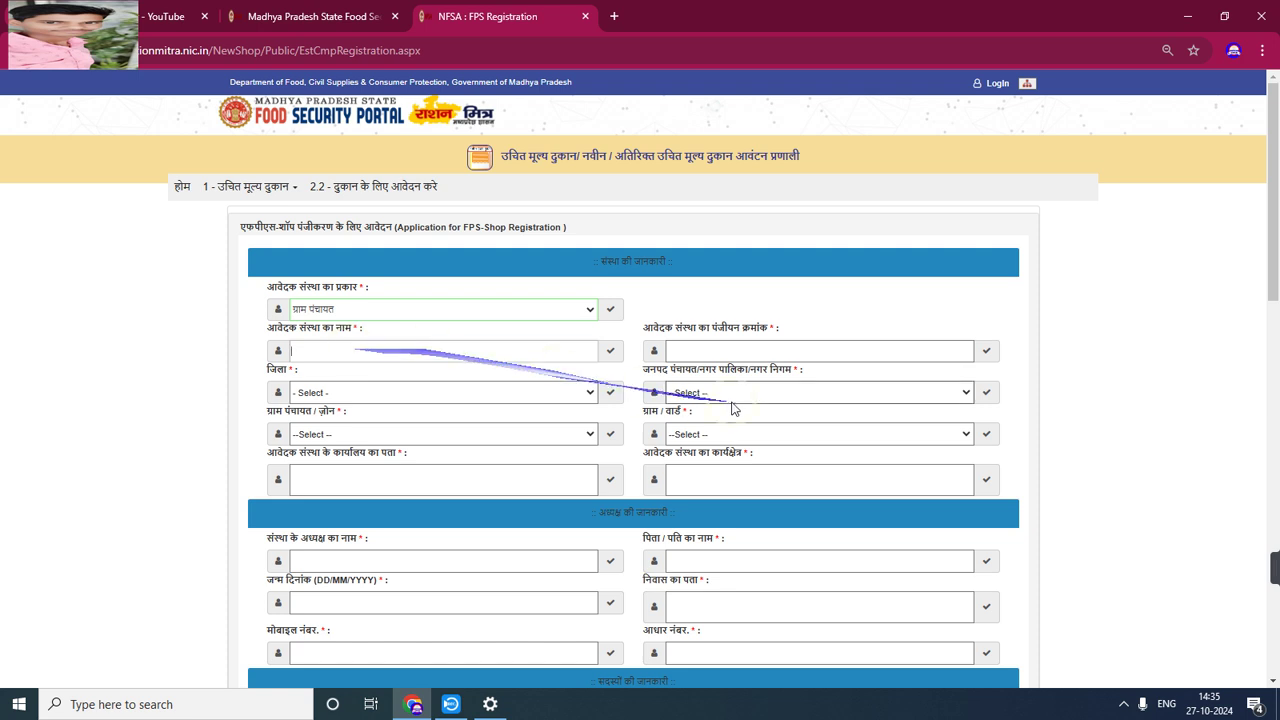
click(703, 346)
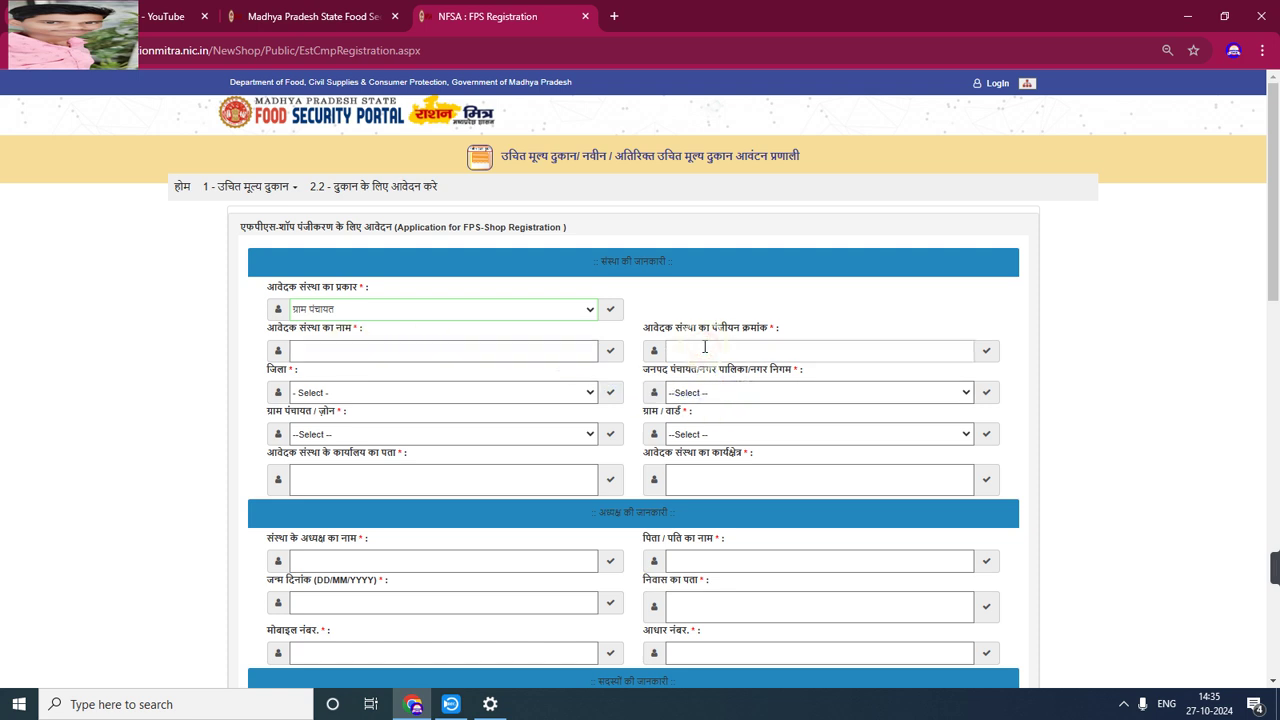
click(394, 394)
key(h)
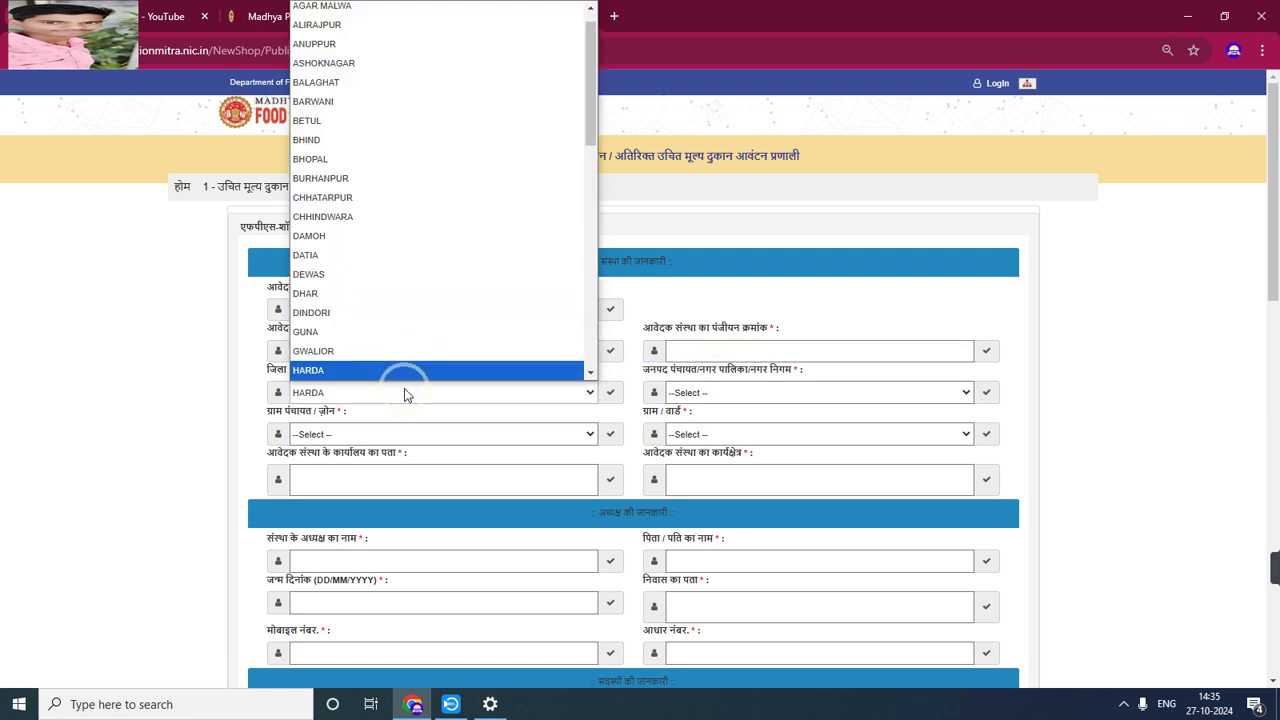
click(404, 388)
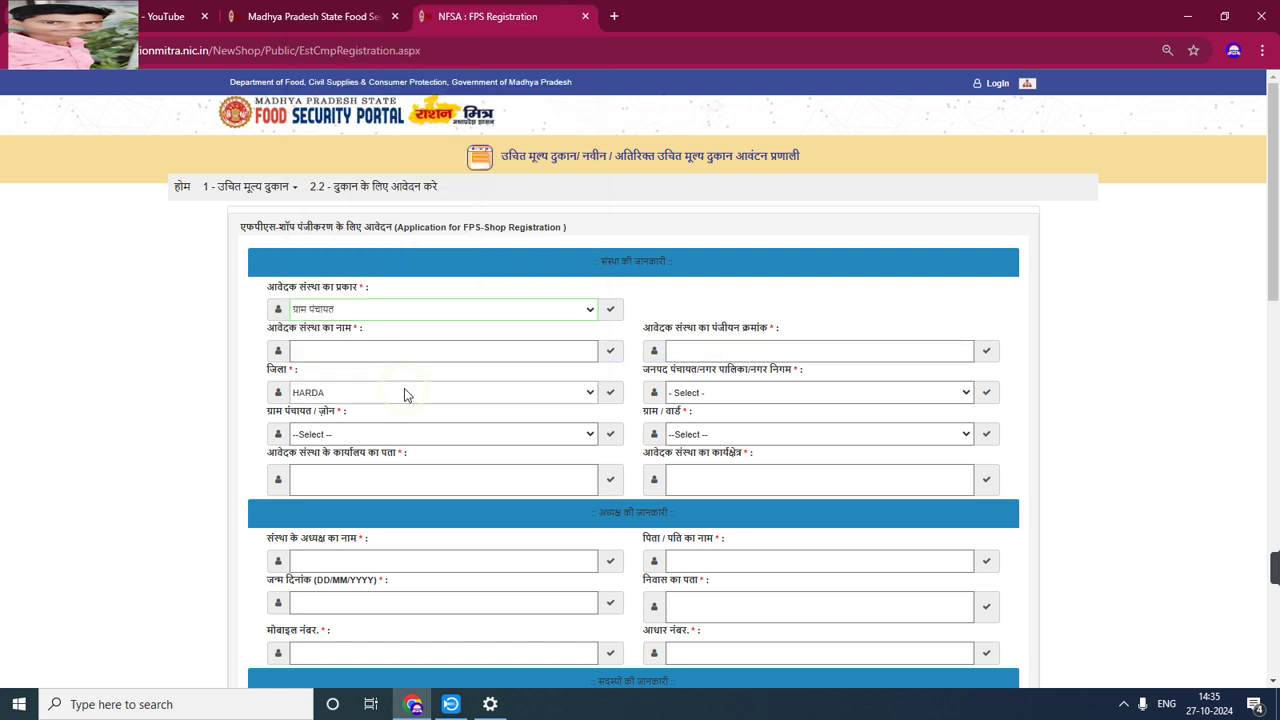
Step: Set the organisation's janpad panchayat / municipal body to Janpad Panchayat, KHIRKIYA
click(697, 396)
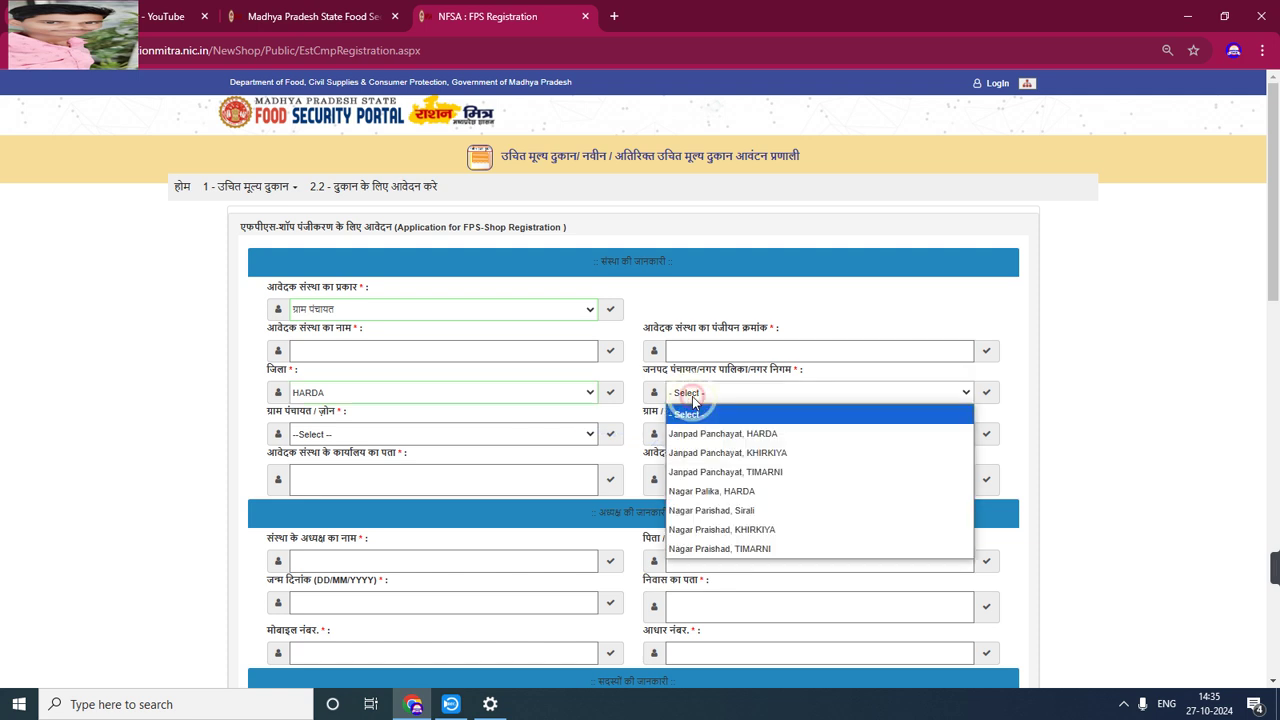
click(693, 400)
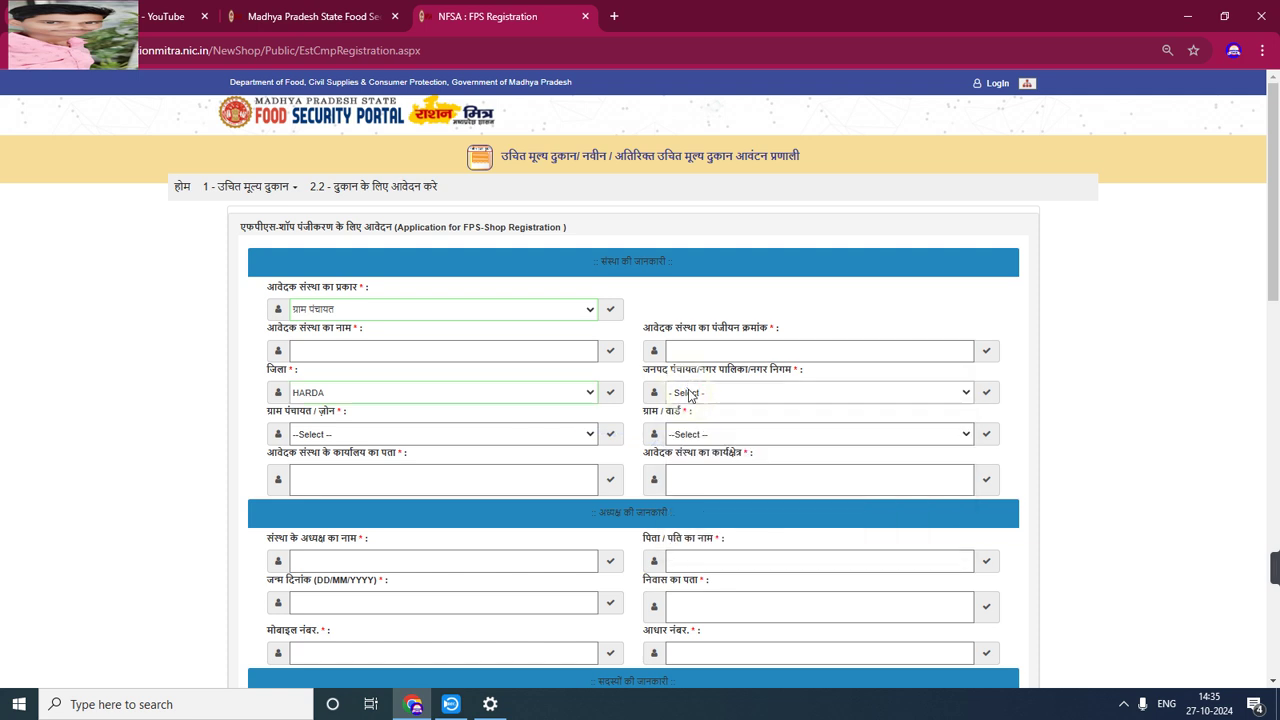
click(689, 396)
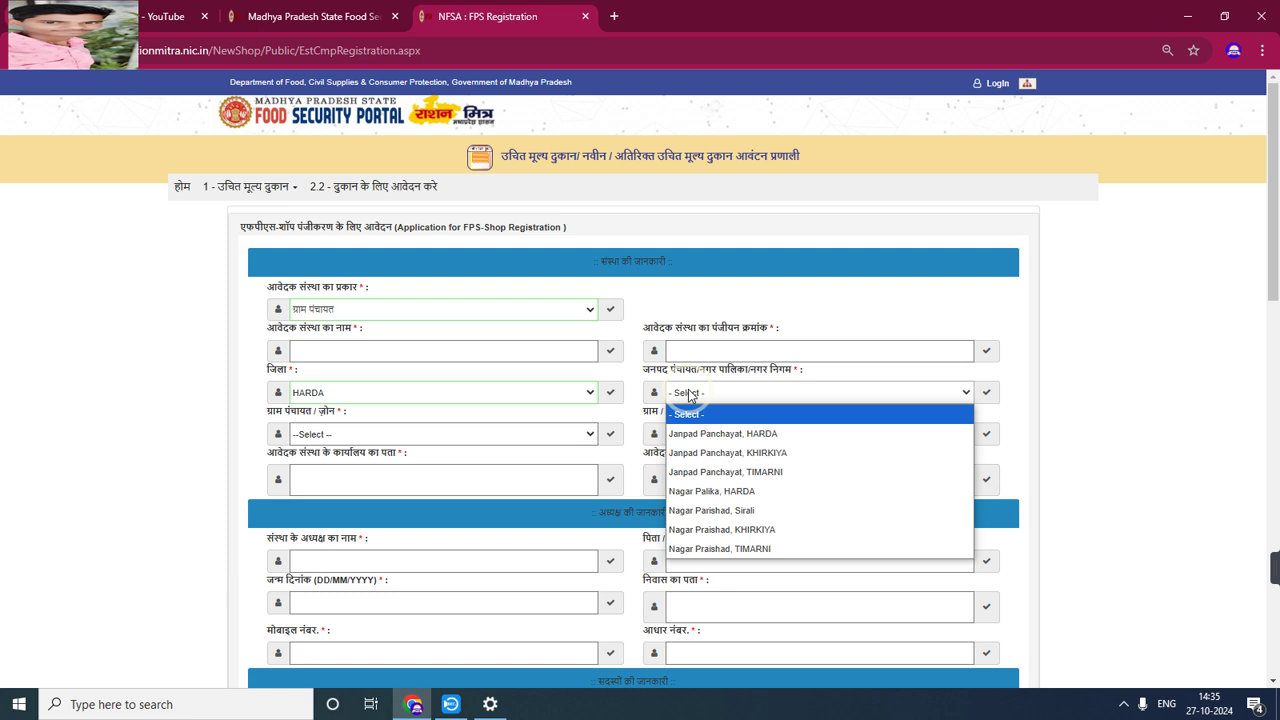
key(Down)
key(Down)
key(Down)
key(Down)
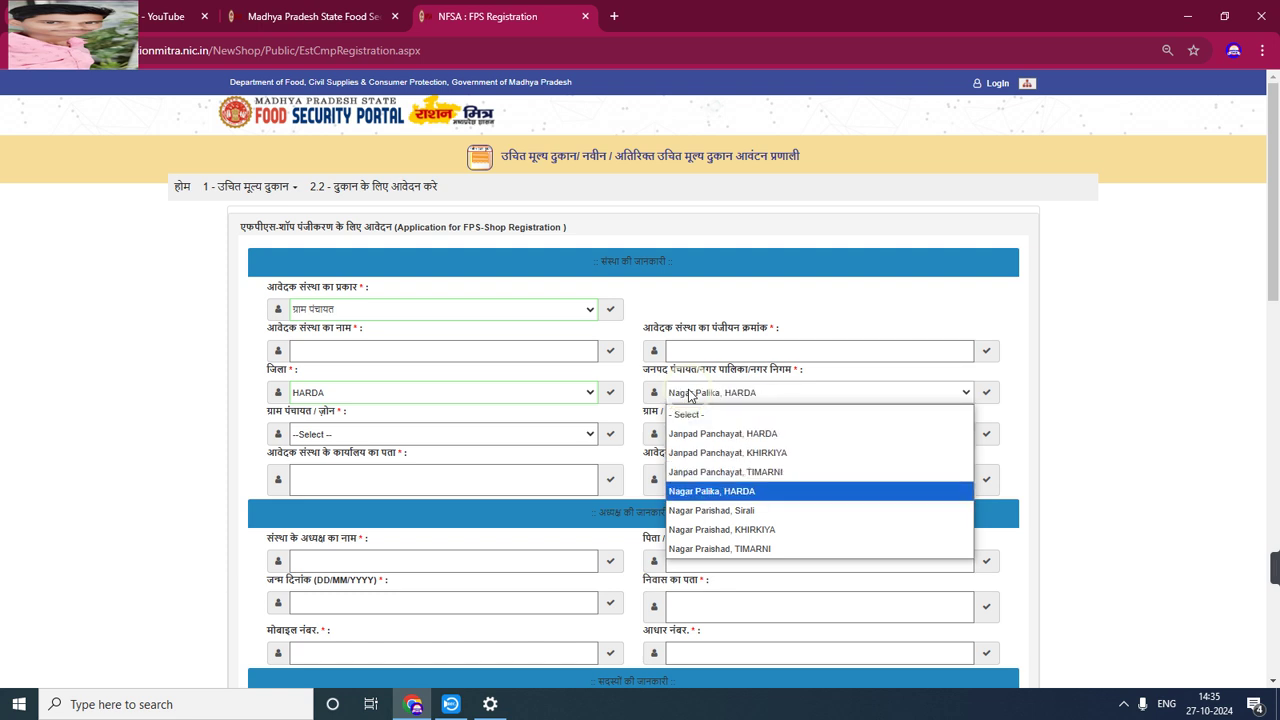
key(Up)
key(Up)
key(Return)
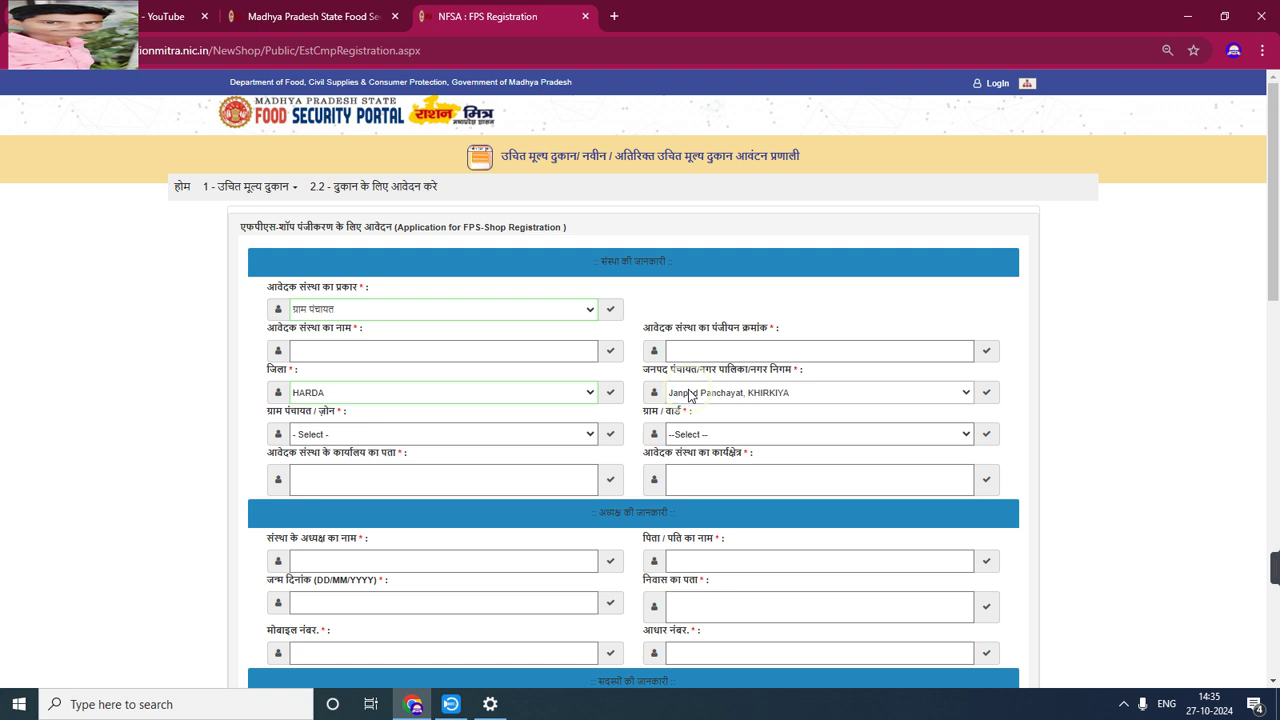
Step: Set the organisation's gram panchayat / zone to PIPLYA KHUDIYA
click(356, 436)
key(p)
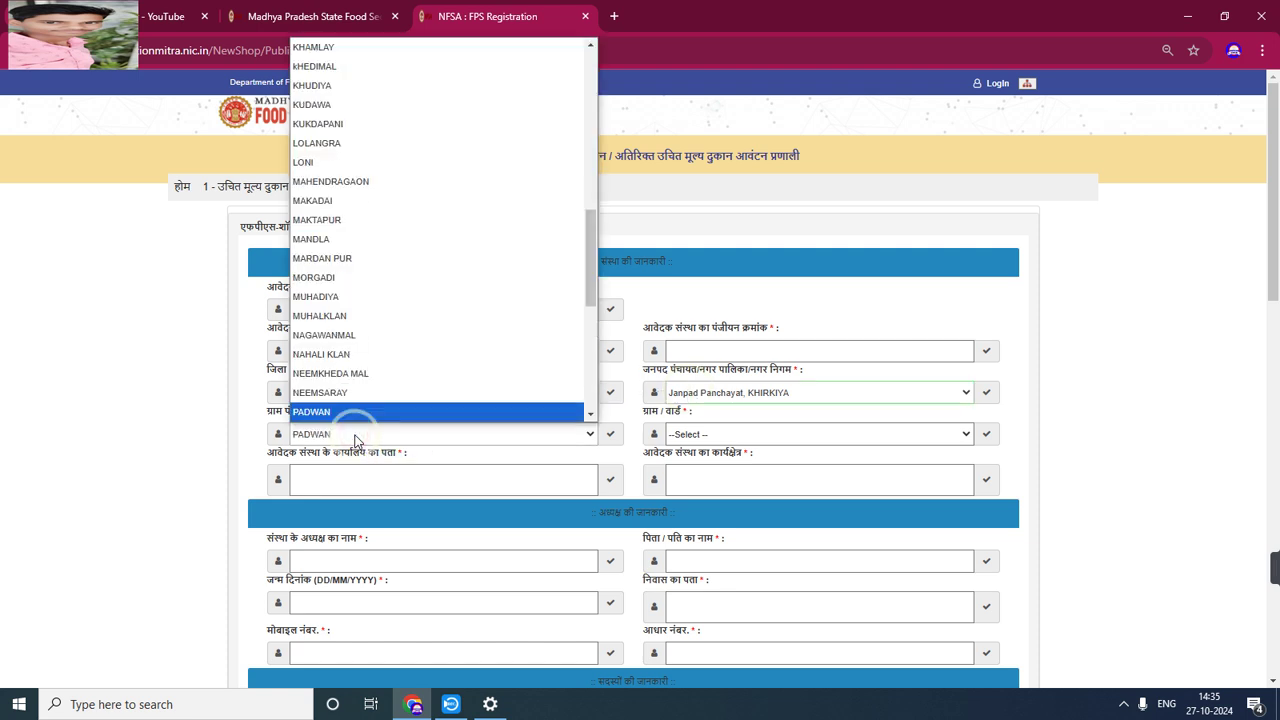
key(Down)
key(Down)
key(Down)
key(Down)
key(Down)
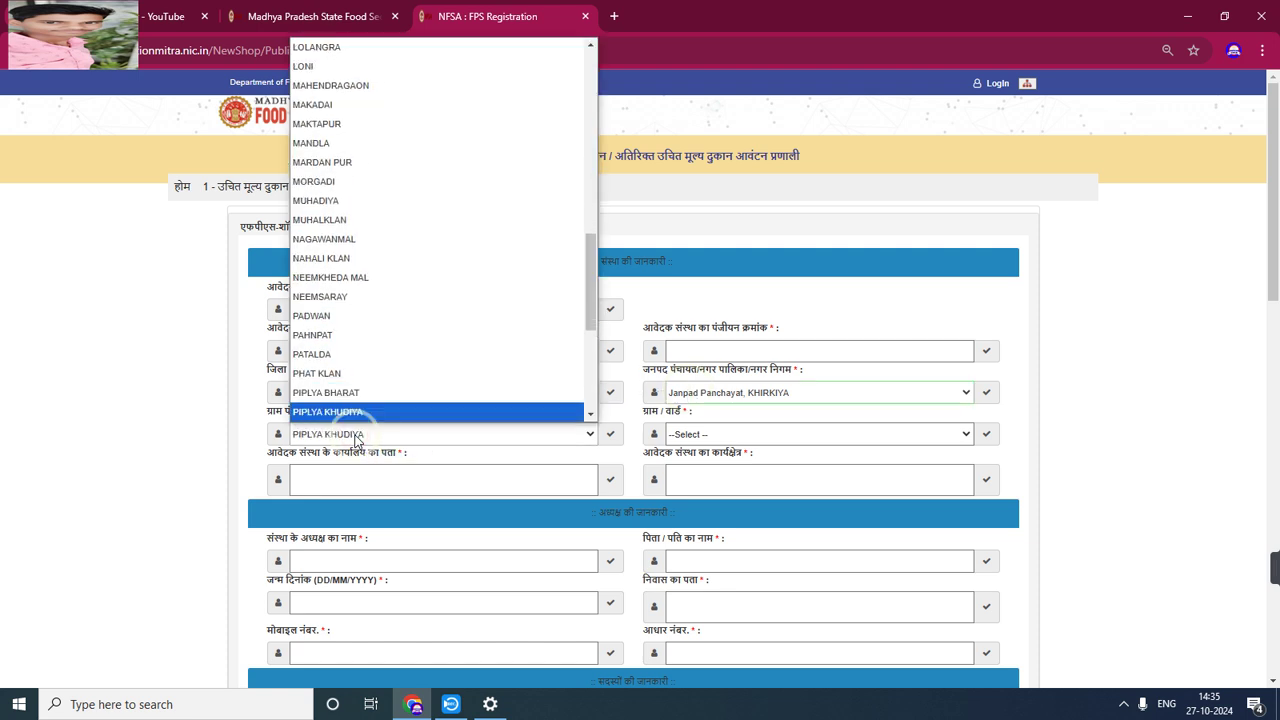
key(Down)
key(Up)
key(Return)
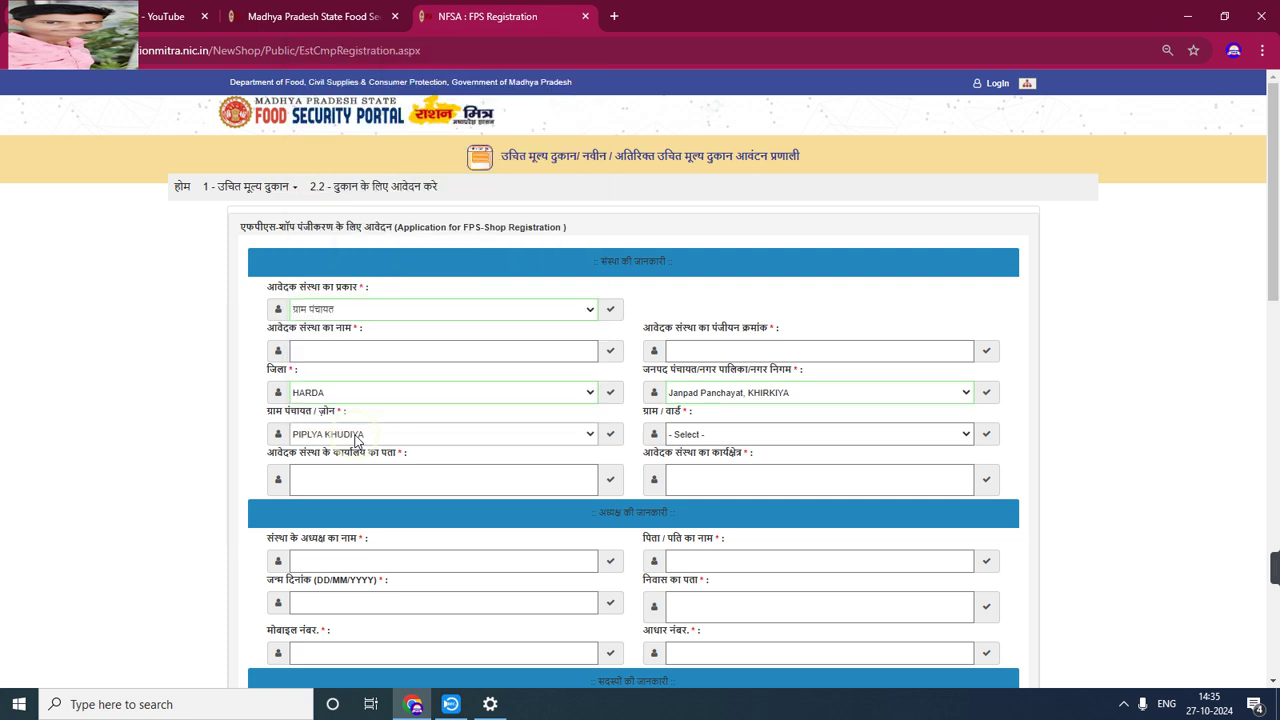
Step: Set the village / ward to PIPLYA KHUDIYA and fill in the organisation's office address
click(723, 434)
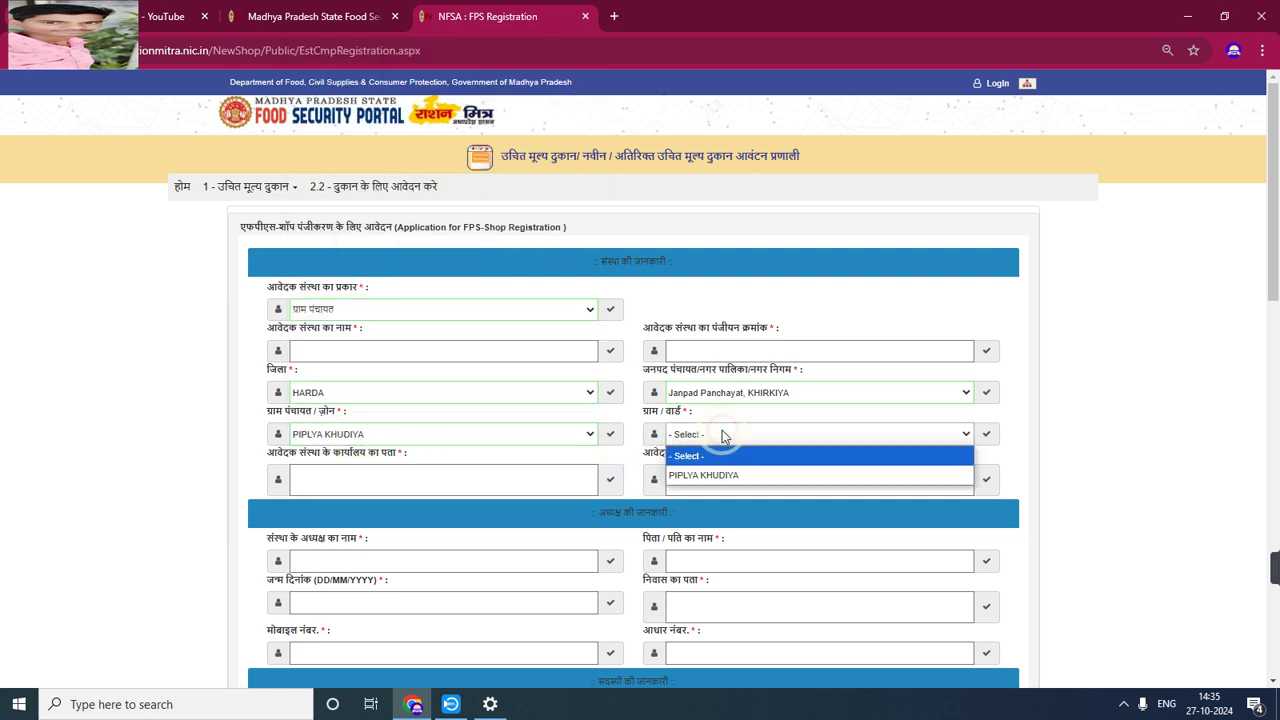
click(717, 475)
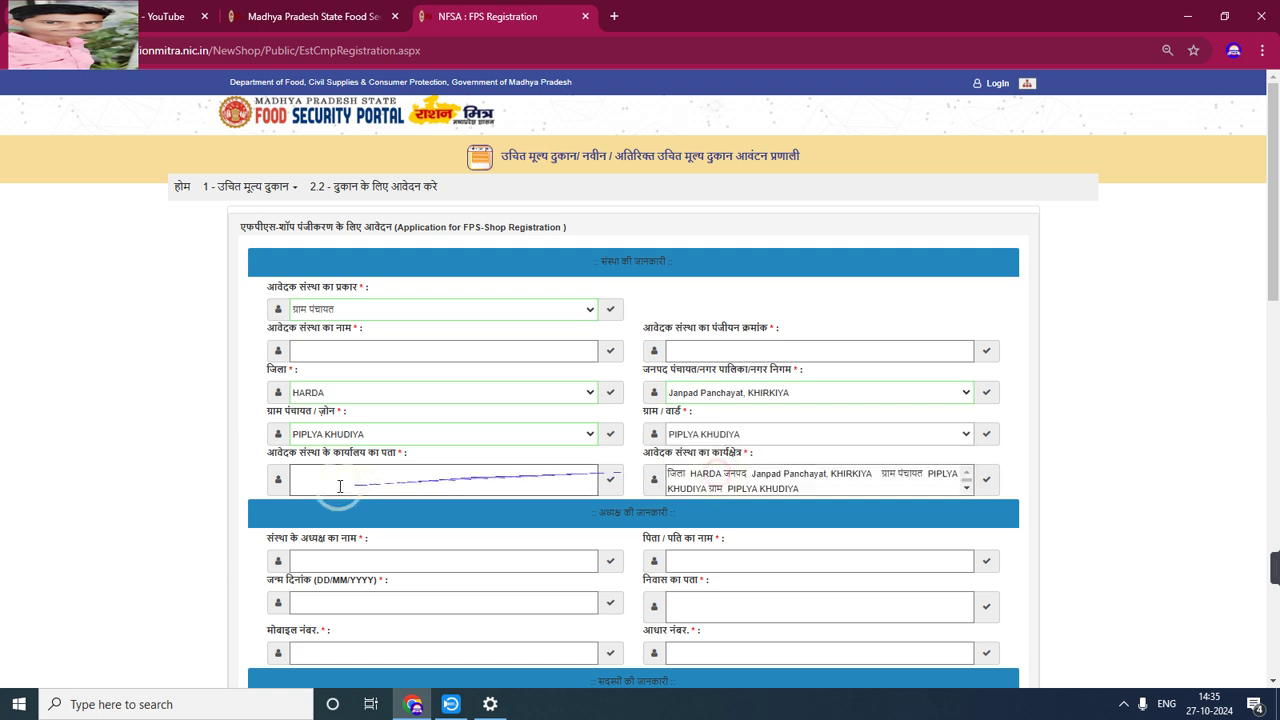
click(344, 484)
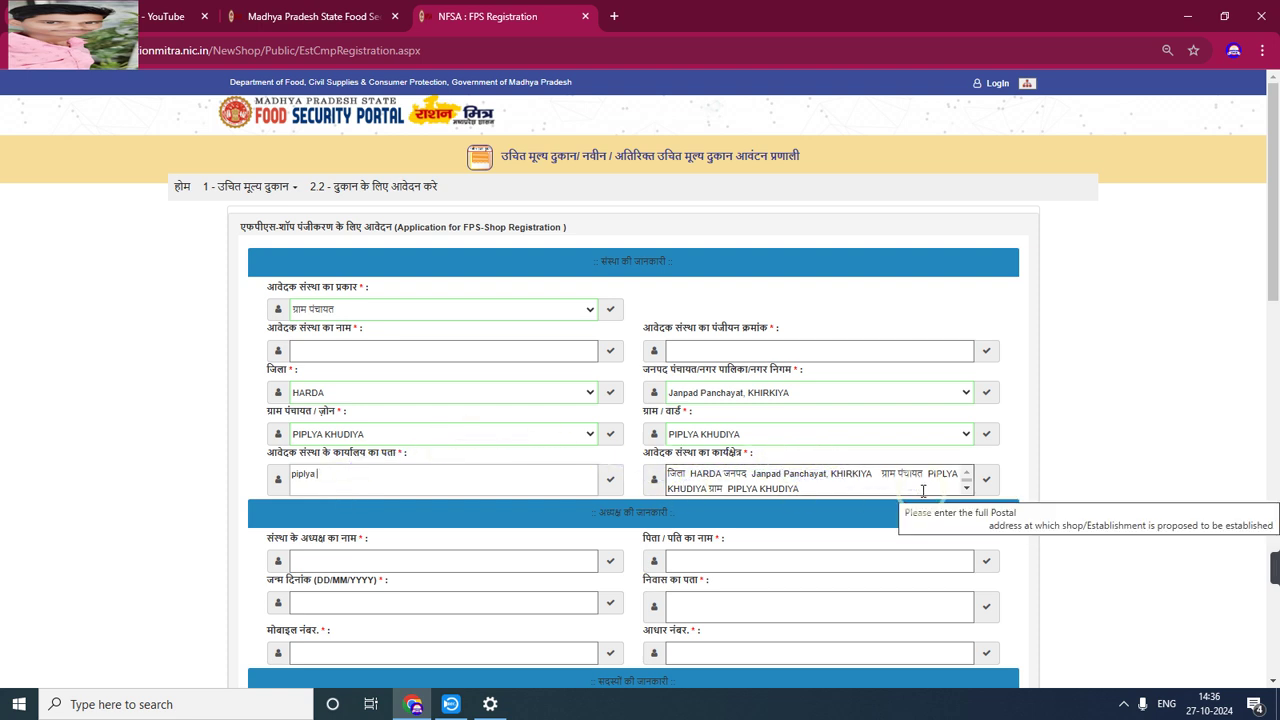
click(967, 490)
click(967, 490)
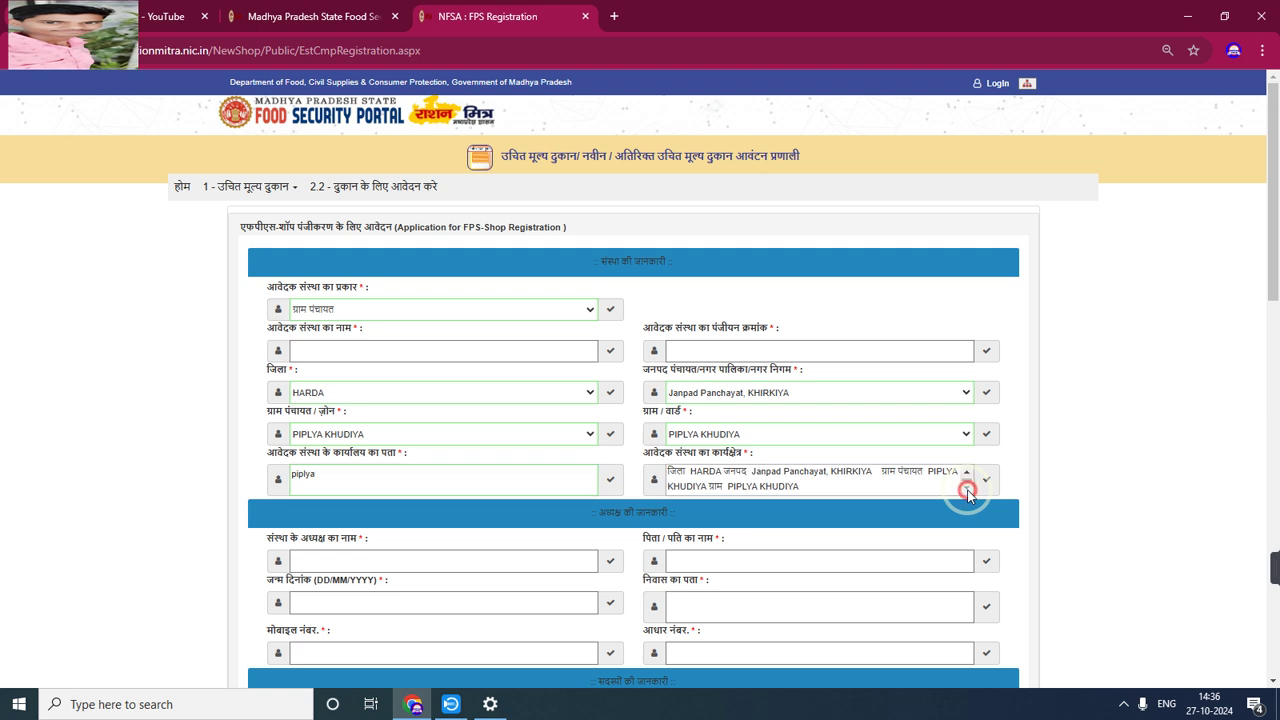
Step: Review the filled organisation details and the available applicant organisation types (आवेदक संस्था का प्रकार) without changing the selection
scroll(407, 597, down, 1)
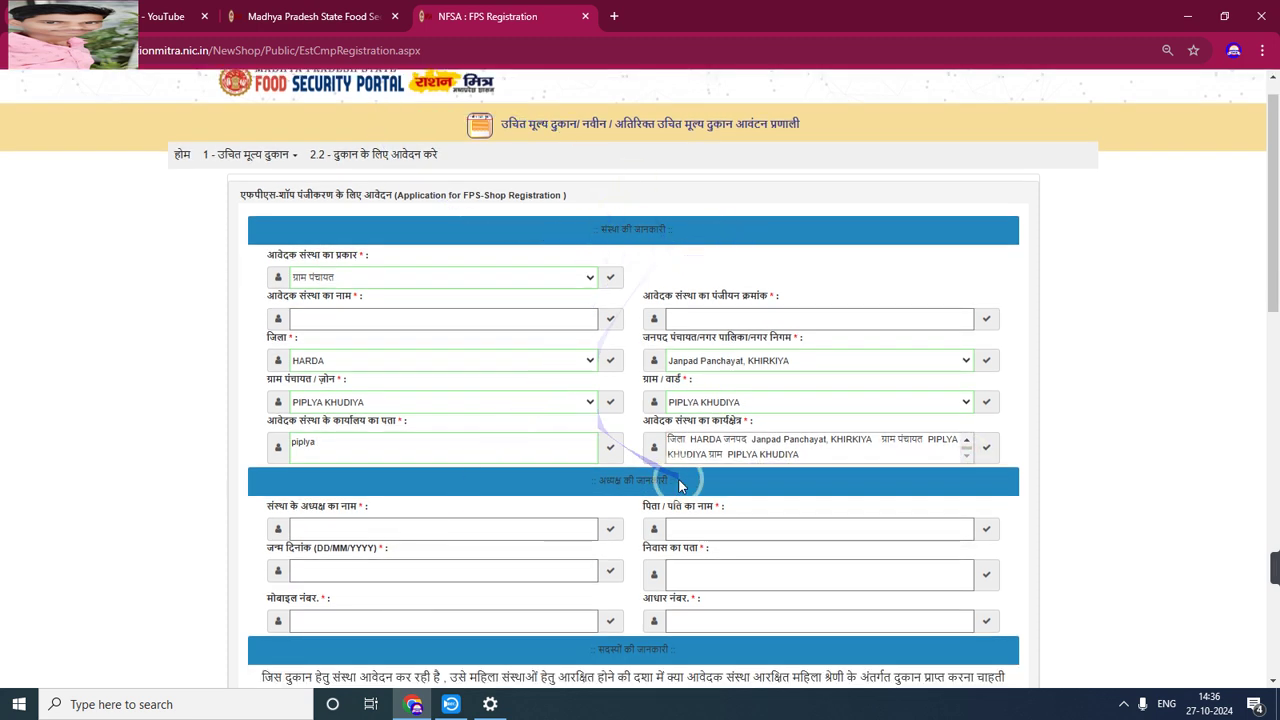
scroll(679, 486, down, 1)
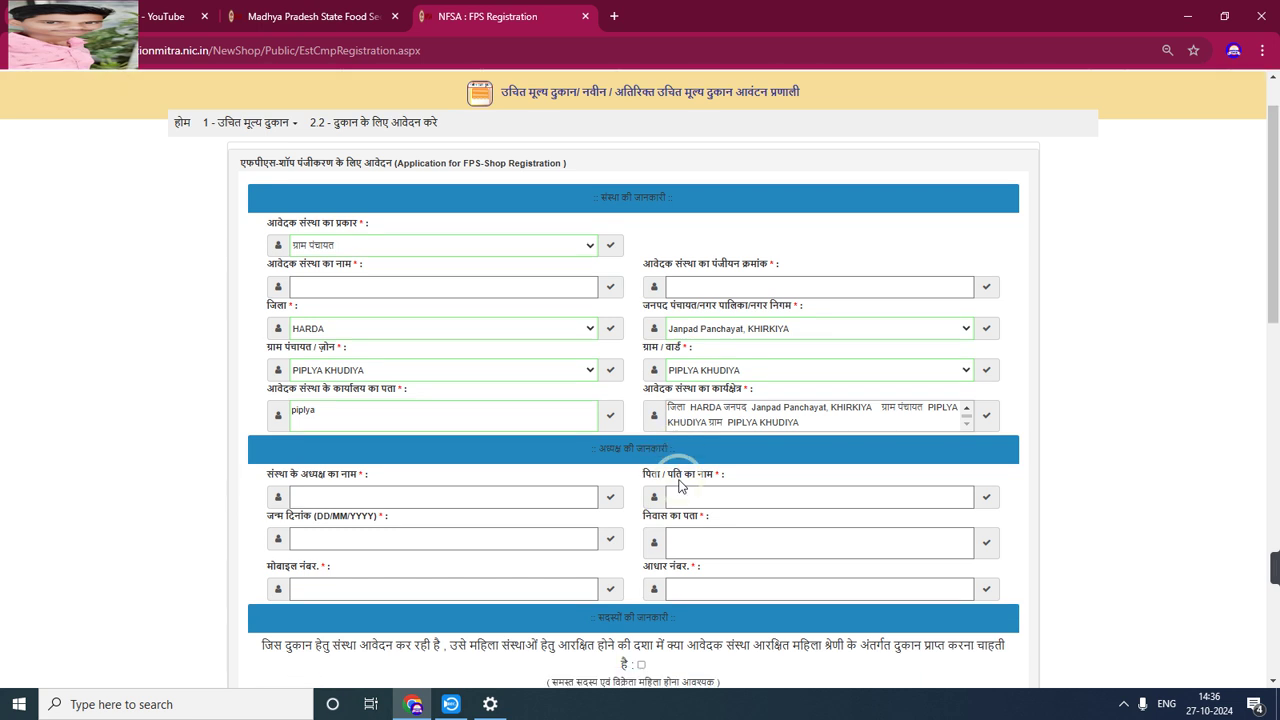
click(393, 243)
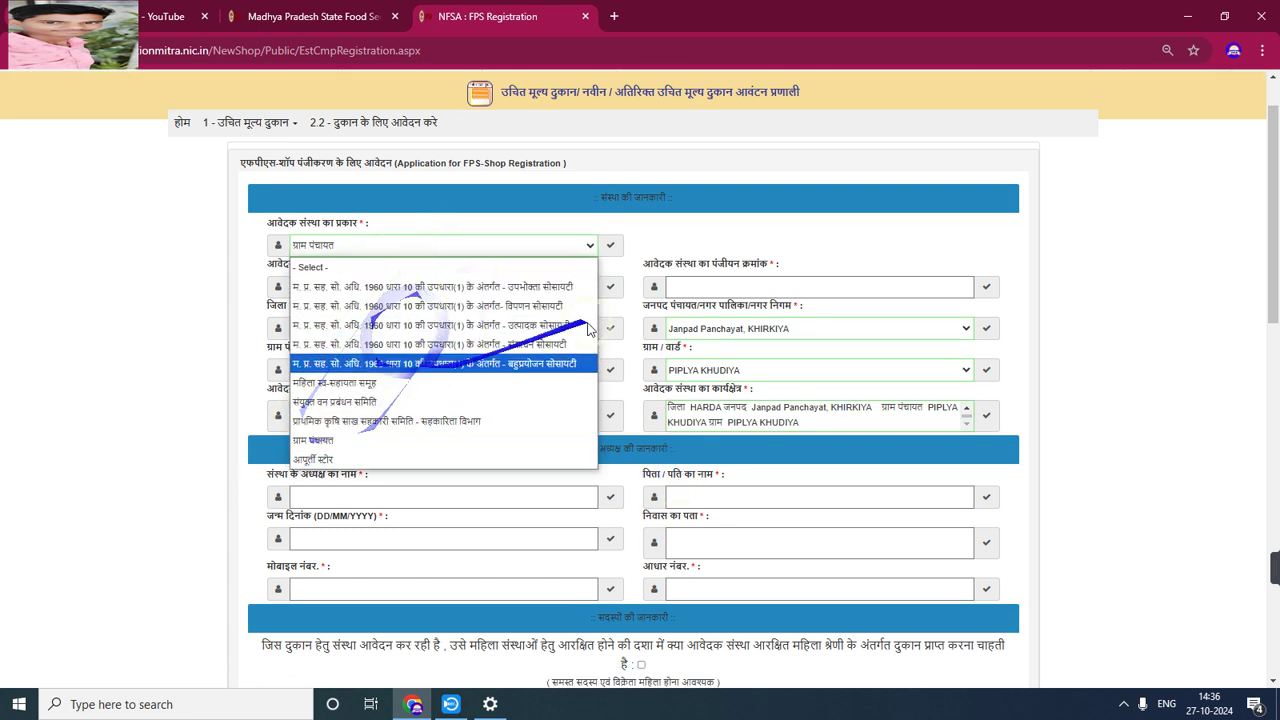
click(638, 304)
scroll(640, 305, down, 3)
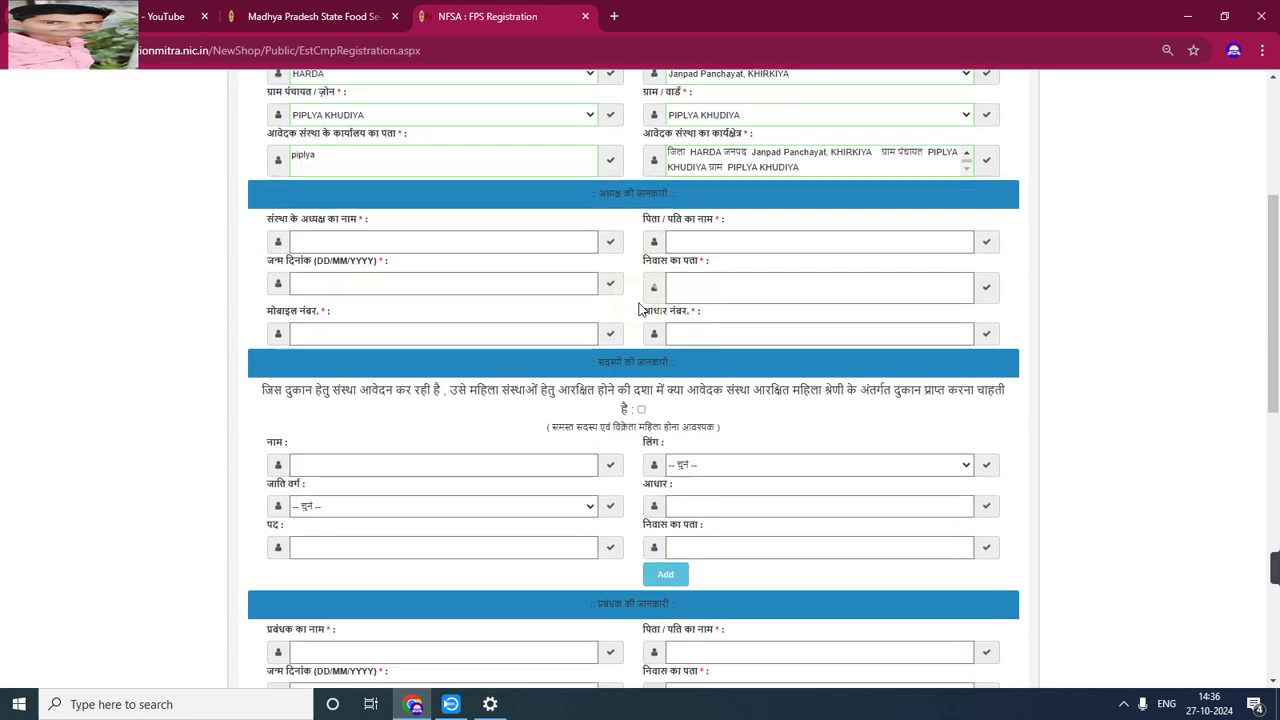
Step: Go through the president's detail fields (अध्यक्ष की जानकारी) from name to Aadhaar number, leave them blank and dismiss the Aadhaar error
click(322, 242)
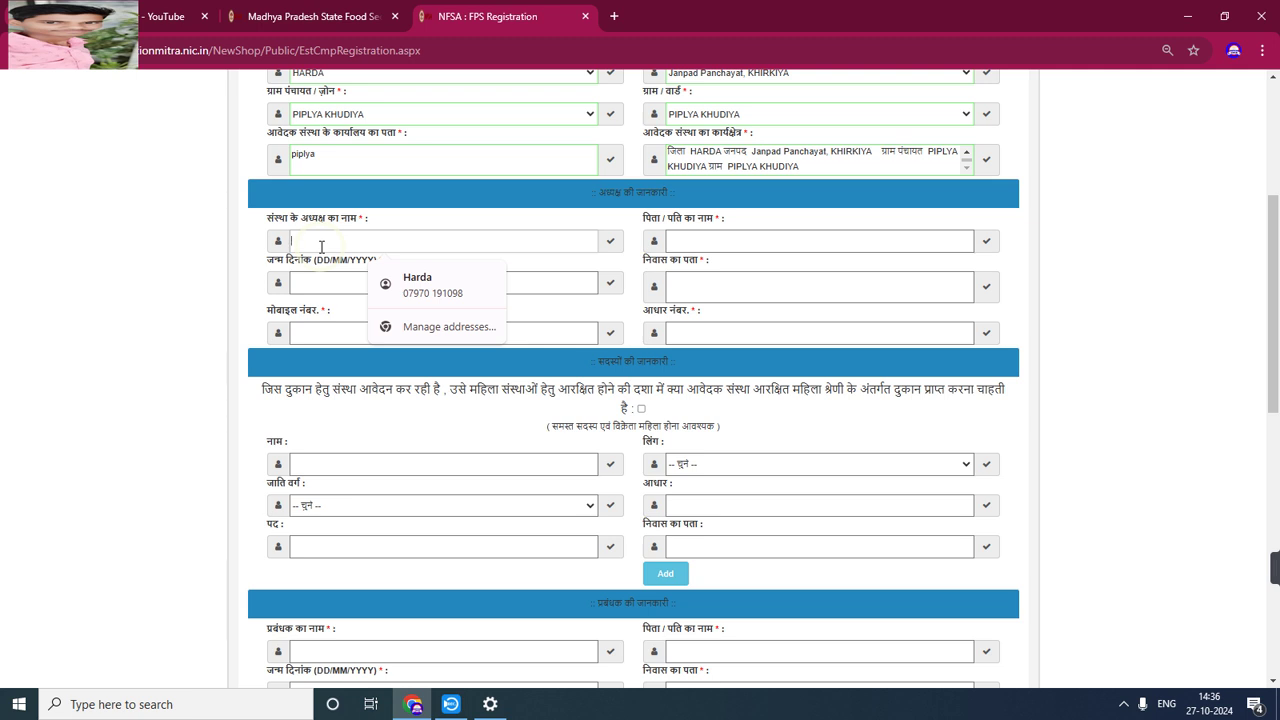
click(682, 241)
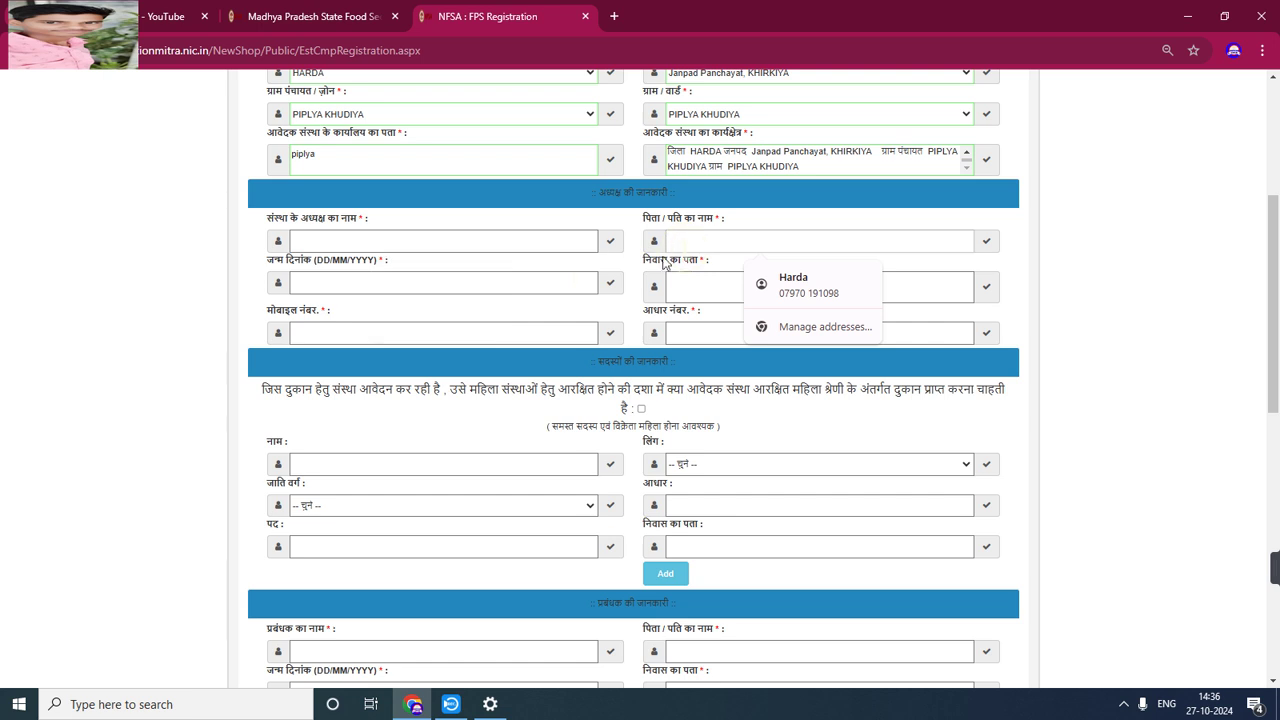
click(470, 286)
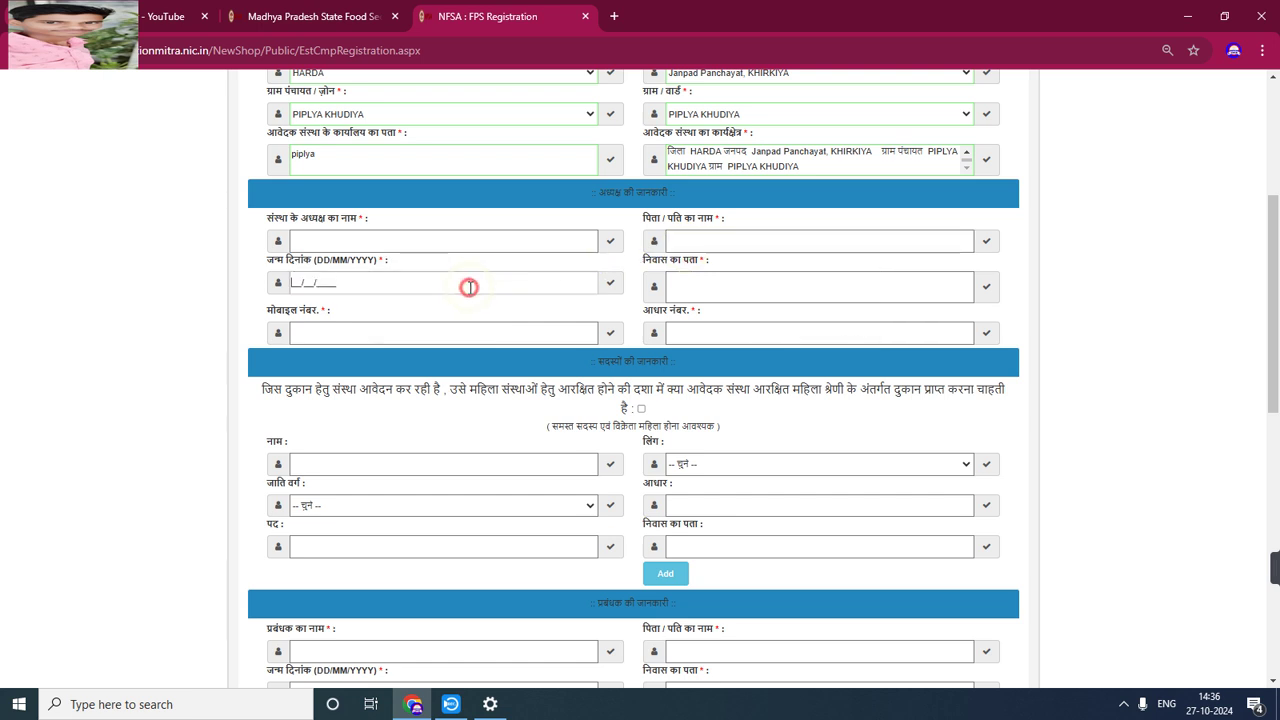
click(699, 287)
click(503, 332)
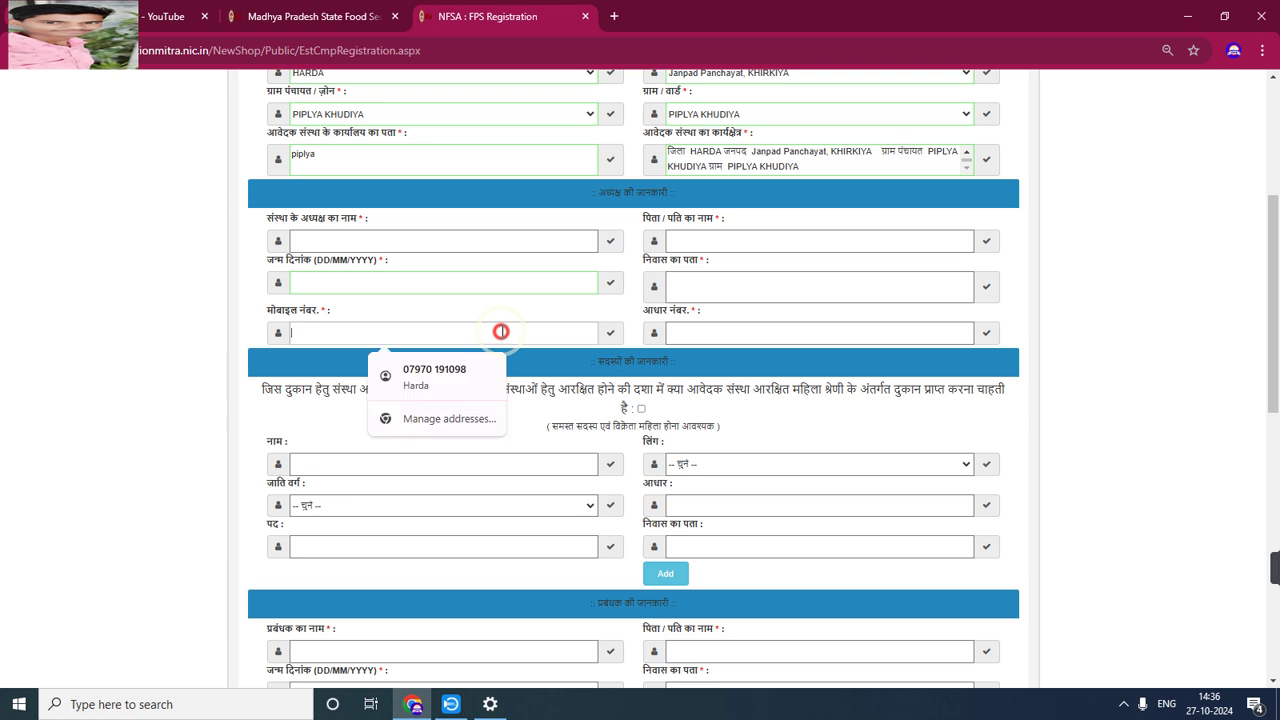
click(682, 336)
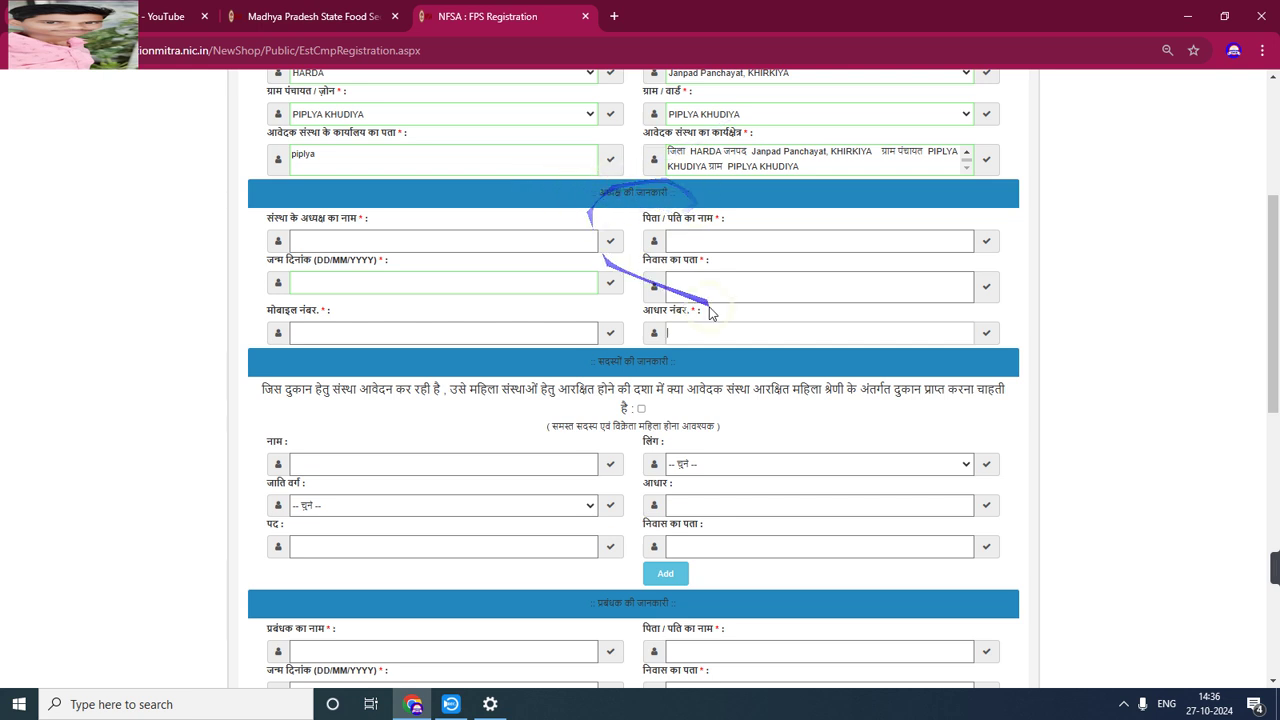
click(725, 395)
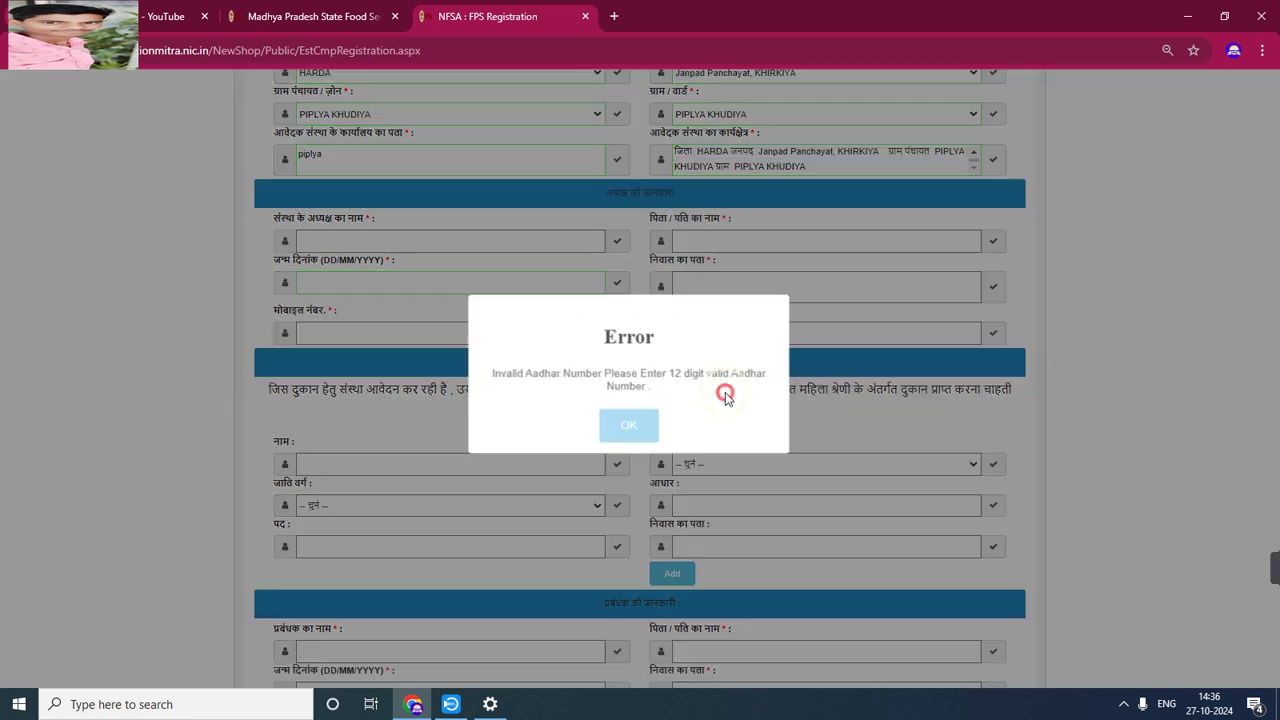
click(625, 430)
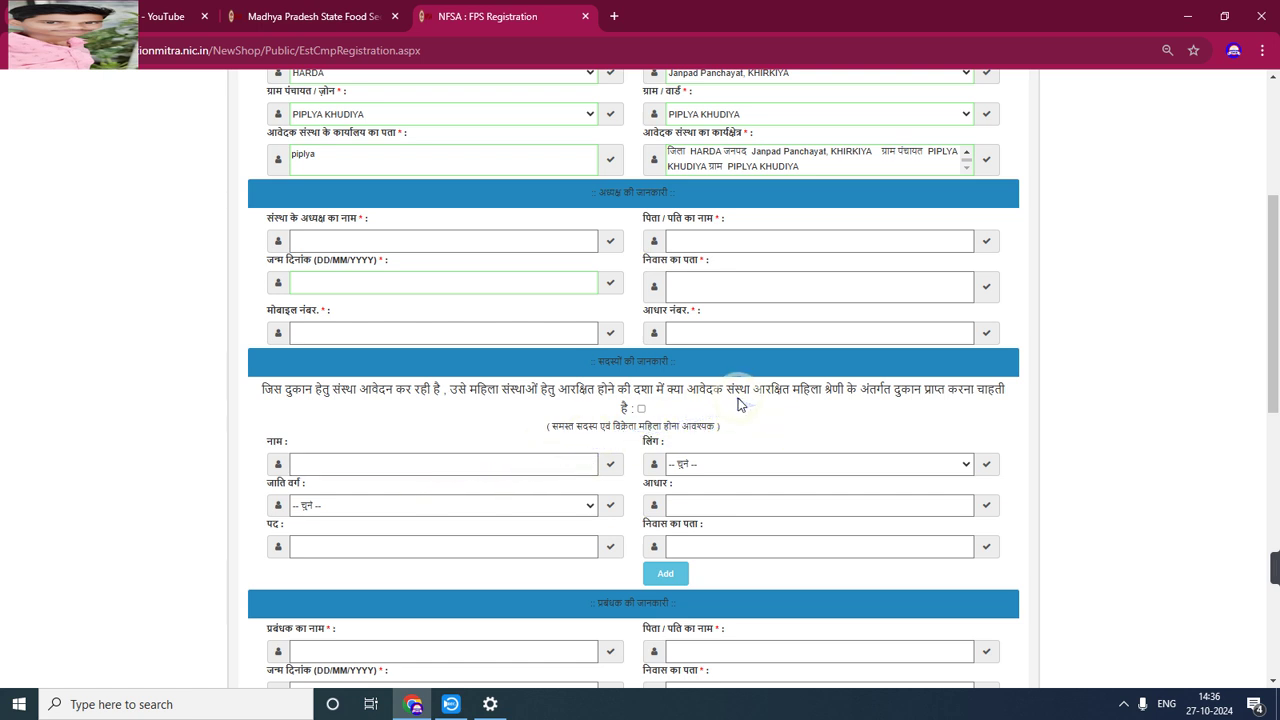
Step: Try the women's reservation option in the member details section (सदस्यों की जानकारी) and clear it again
click(640, 409)
click(641, 409)
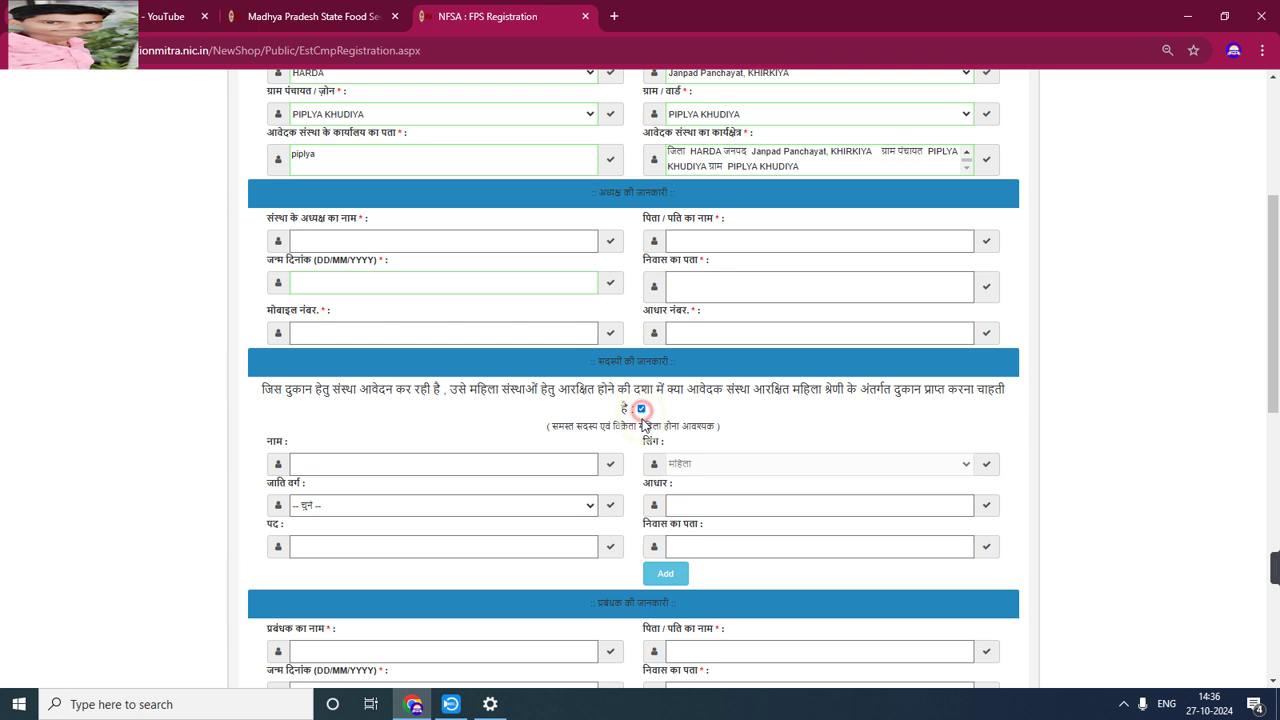
click(694, 462)
click(642, 410)
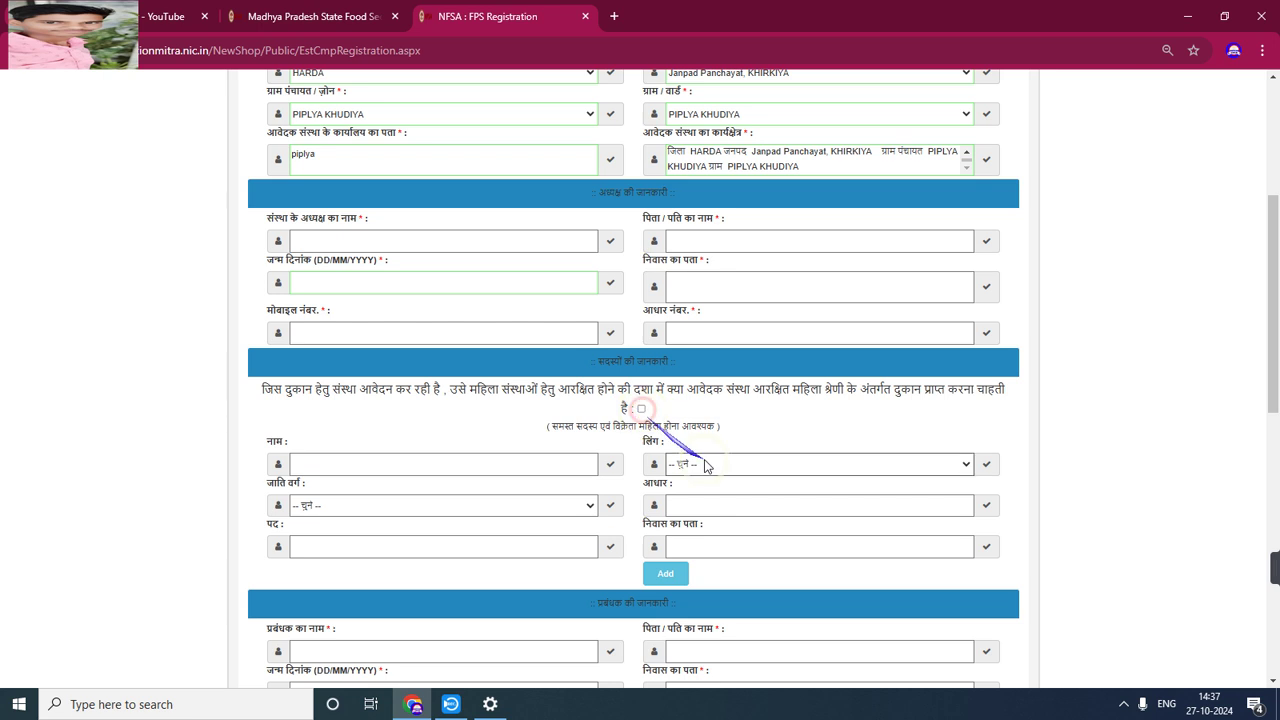
Step: Examine the member detail fields for name, gender, caste category, Aadhaar, post and residential address, leaving them blank
click(705, 463)
click(704, 462)
mouse_move(705, 463)
mouse_down()
mouse_move(389, 491)
mouse_move(545, 440)
mouse_up()
click(343, 463)
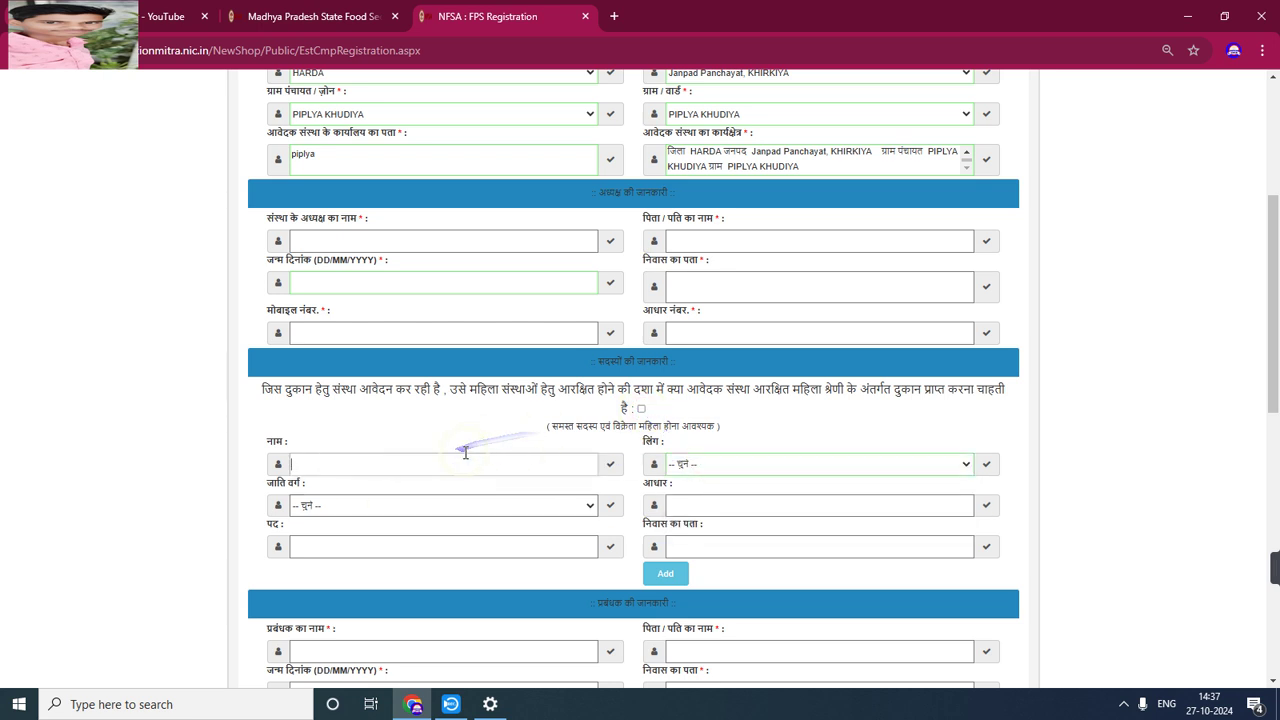
drag(466, 450, 829, 487)
mouse_move(712, 452)
mouse_down()
mouse_move(427, 500)
mouse_move(707, 499)
mouse_up()
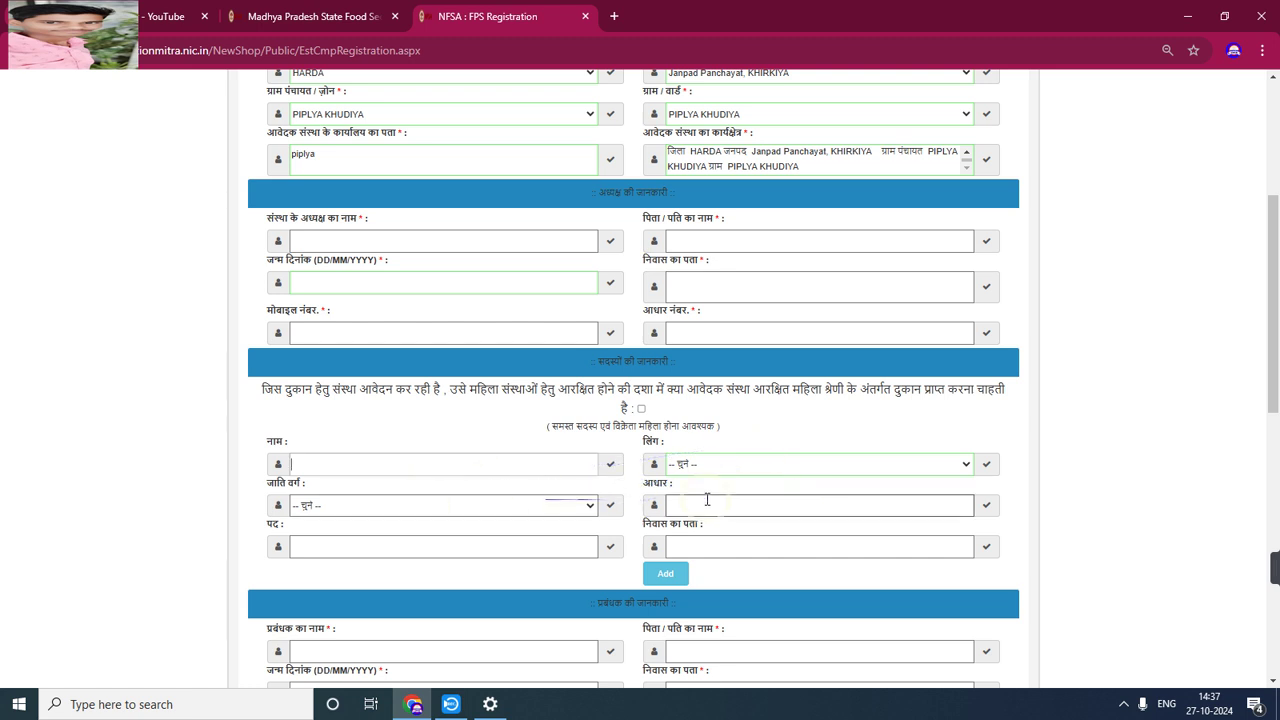
click(471, 554)
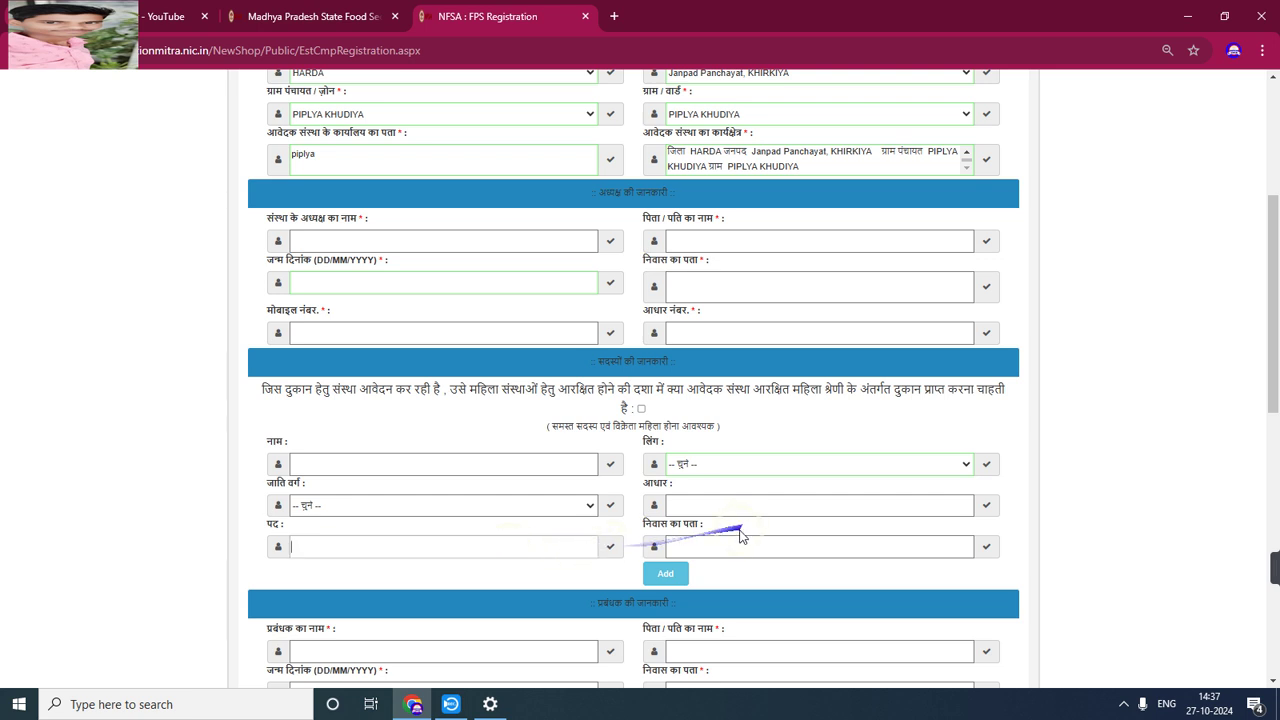
click(736, 545)
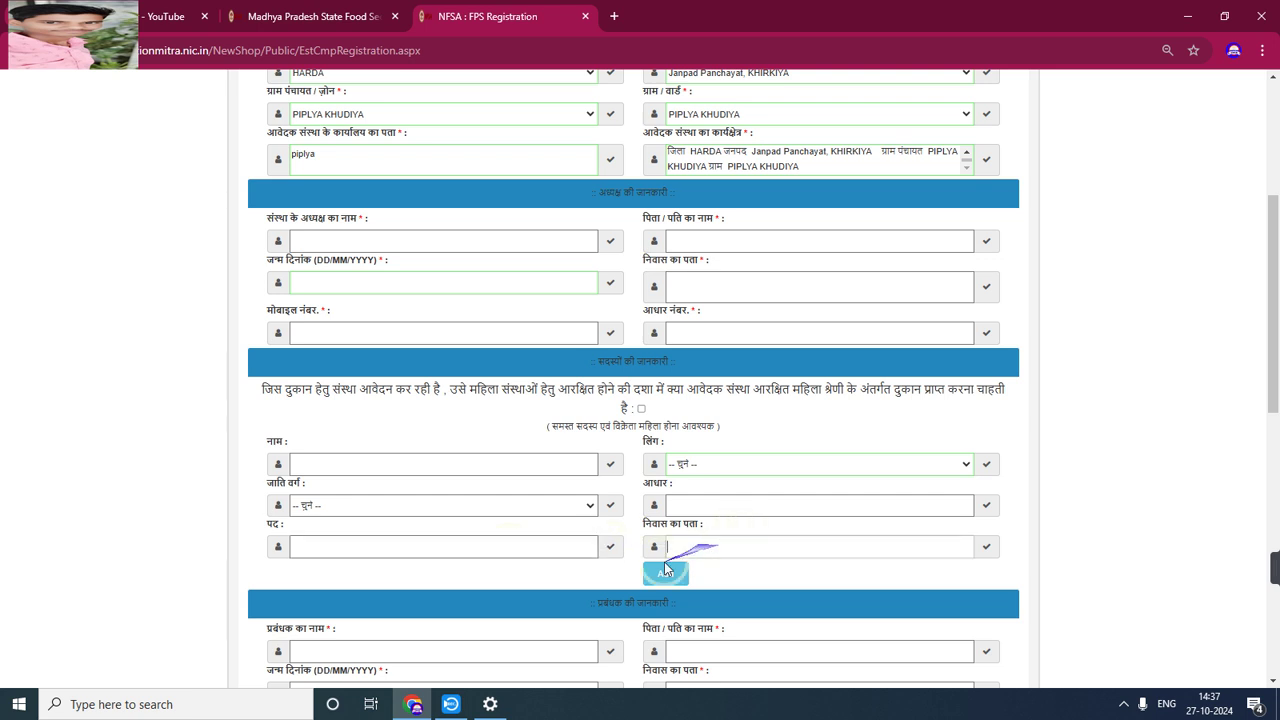
mouse_move(565, 582)
mouse_down()
mouse_move(993, 404)
mouse_move(728, 486)
mouse_move(700, 586)
mouse_move(757, 414)
mouse_move(817, 433)
mouse_up()
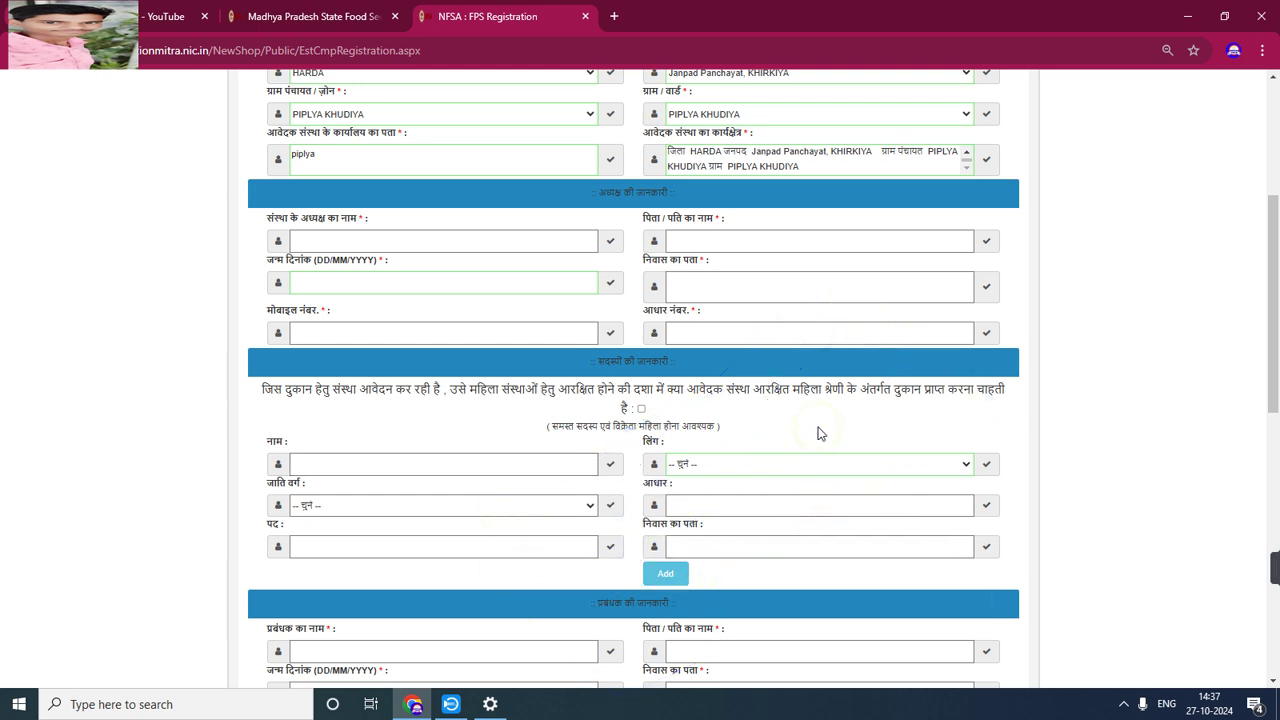
mouse_move(700, 434)
mouse_down()
mouse_move(612, 714)
mouse_move(671, 606)
mouse_move(748, 571)
mouse_move(692, 568)
mouse_up()
Step: Examine the manager's detail fields (प्रबंधक की जानकारी) for name, father/husband, birth date, address, mobile and Aadhaar, leaving them blank
scroll(708, 568, down, 5)
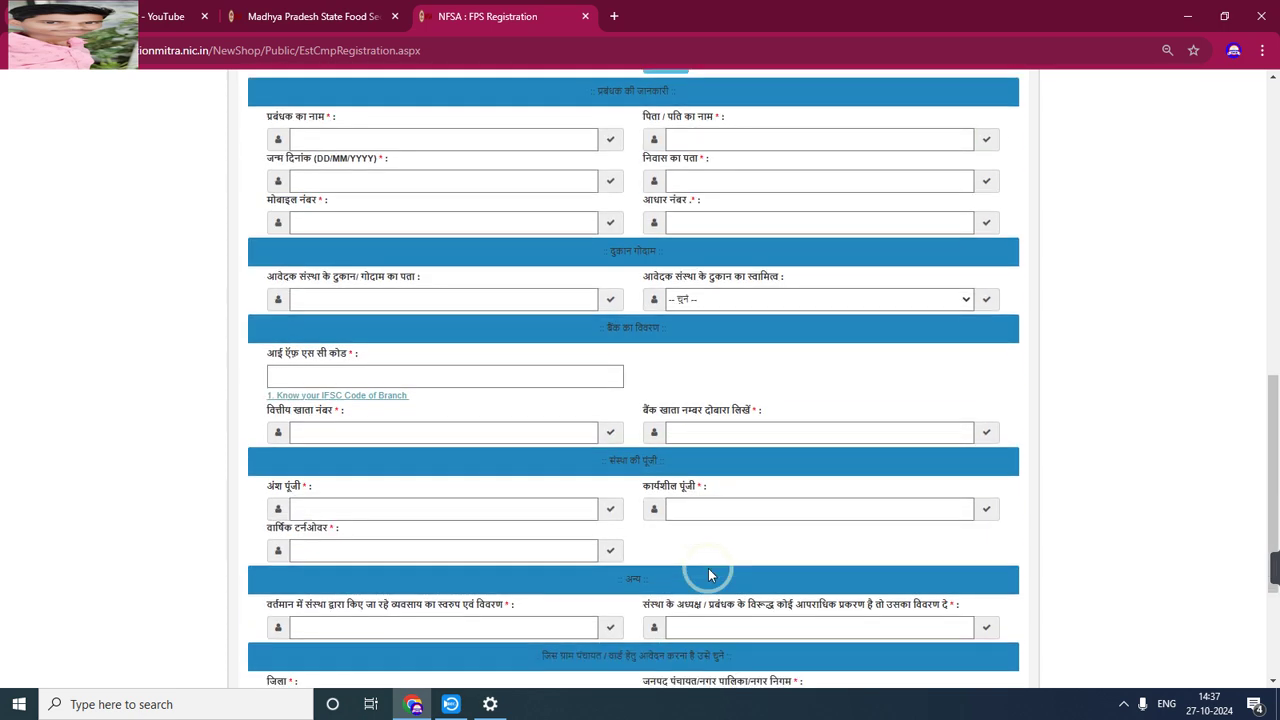
scroll(708, 568, up, 1)
mouse_move(708, 565)
mouse_down()
mouse_move(500, 287)
mouse_move(666, 251)
mouse_move(671, 214)
mouse_move(608, 240)
mouse_move(686, 218)
mouse_move(551, 243)
mouse_move(749, 268)
mouse_move(557, 257)
mouse_move(497, 292)
mouse_up()
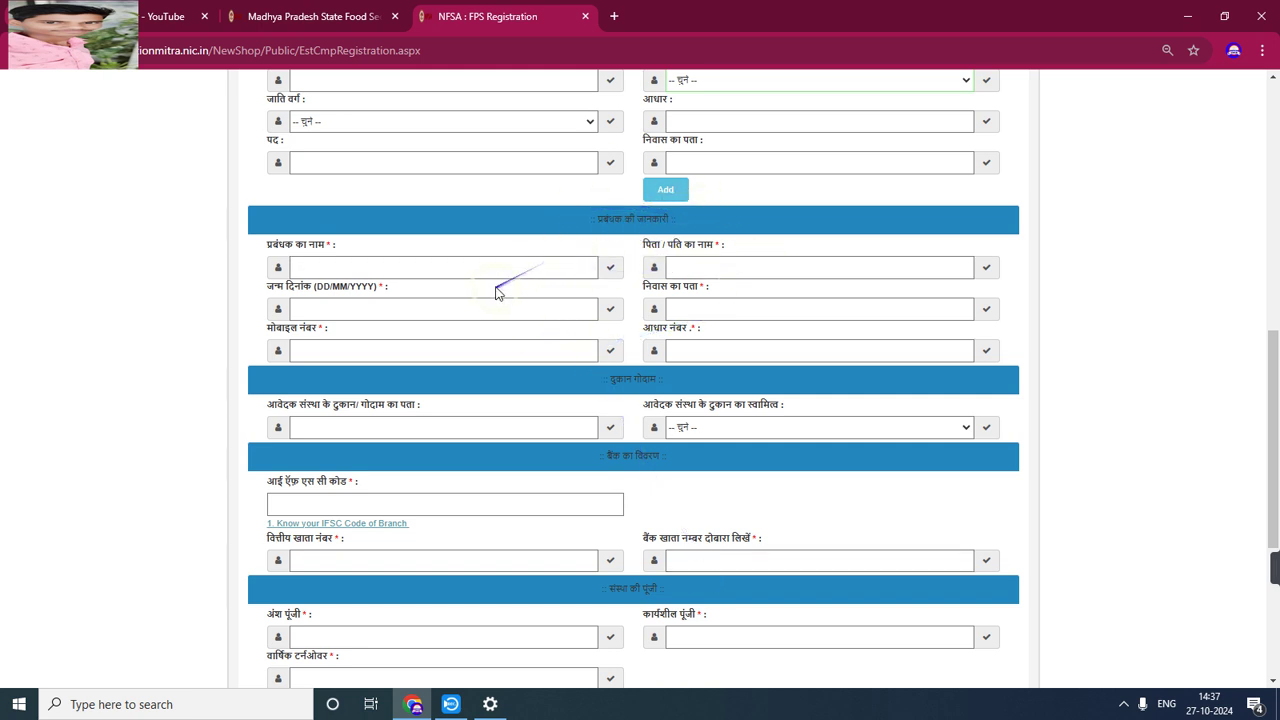
click(478, 268)
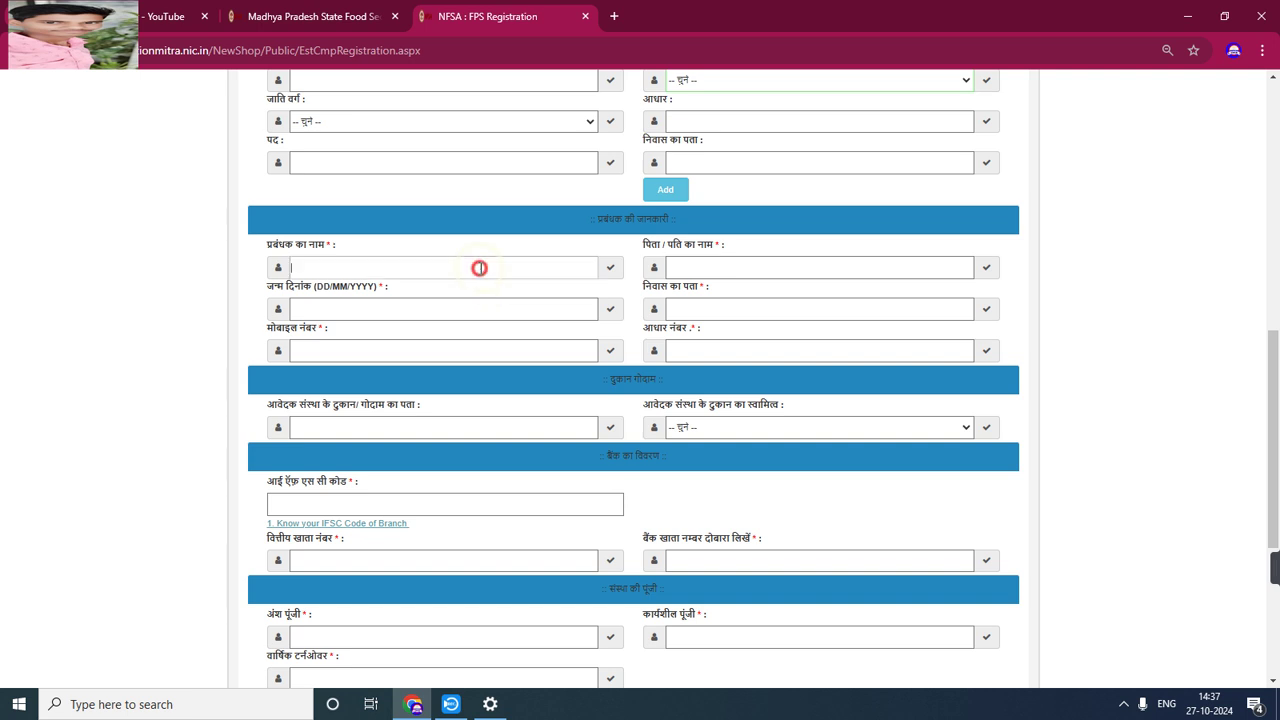
click(737, 268)
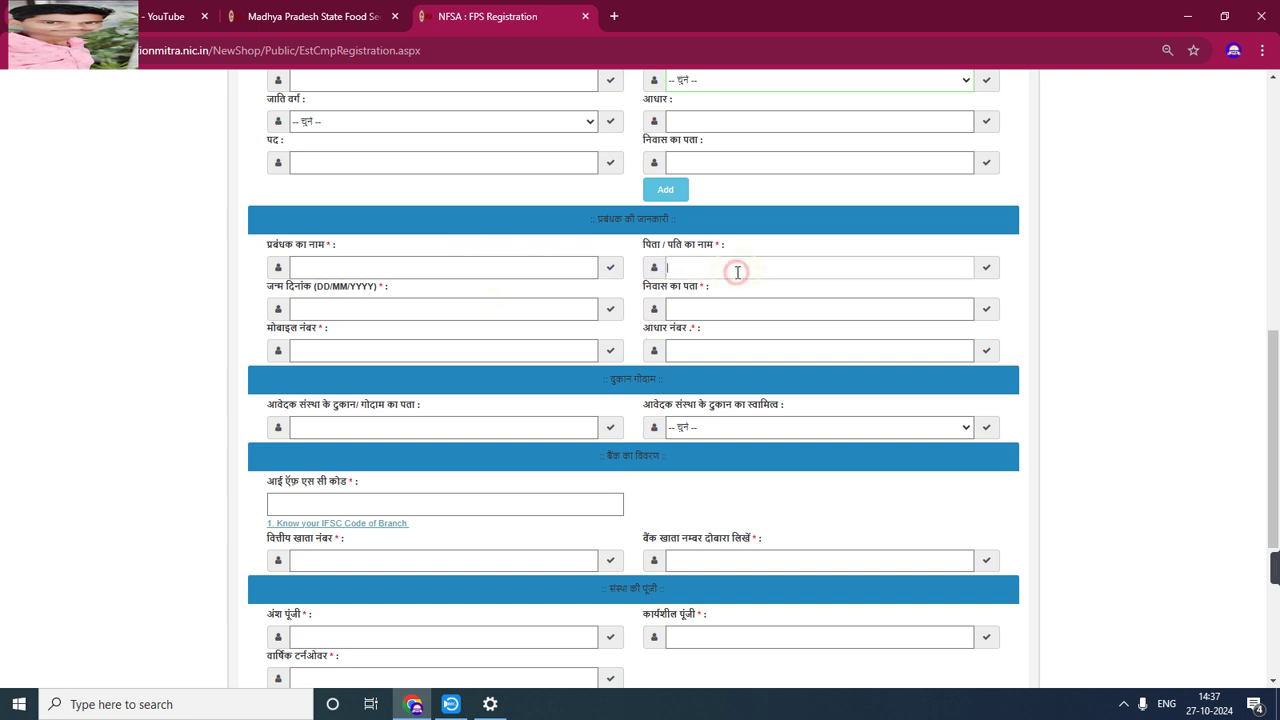
click(350, 310)
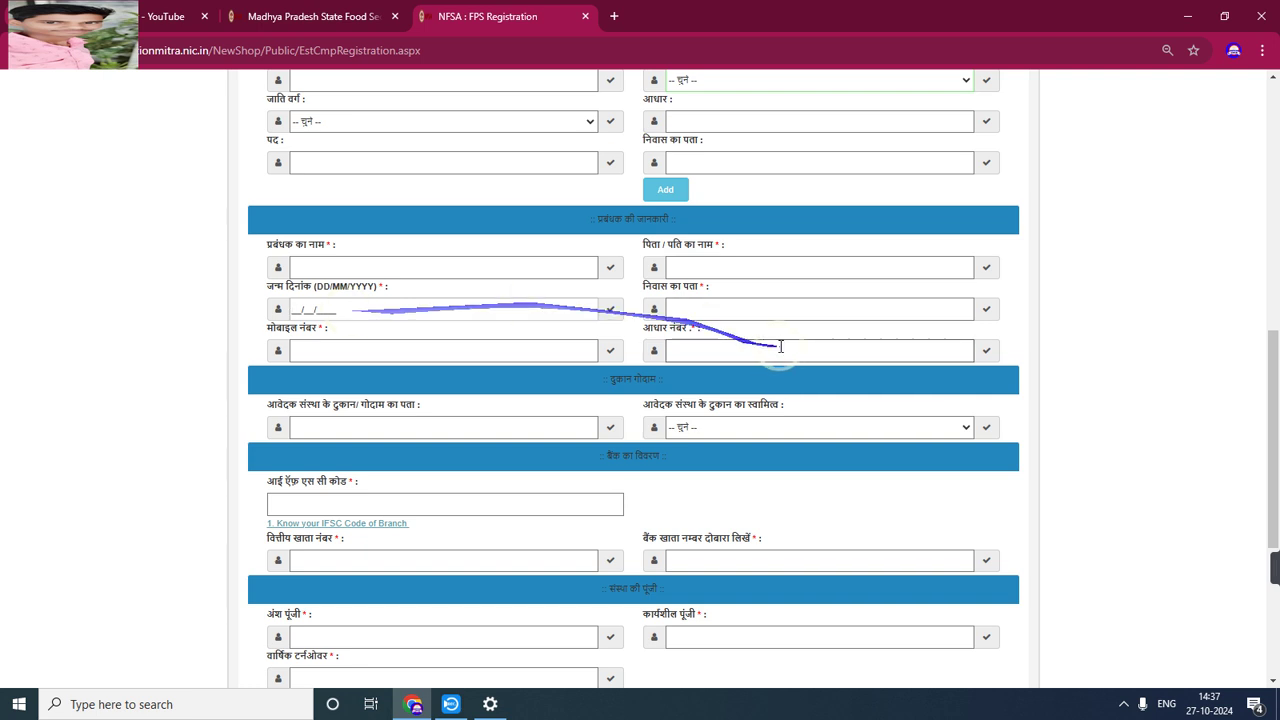
click(723, 308)
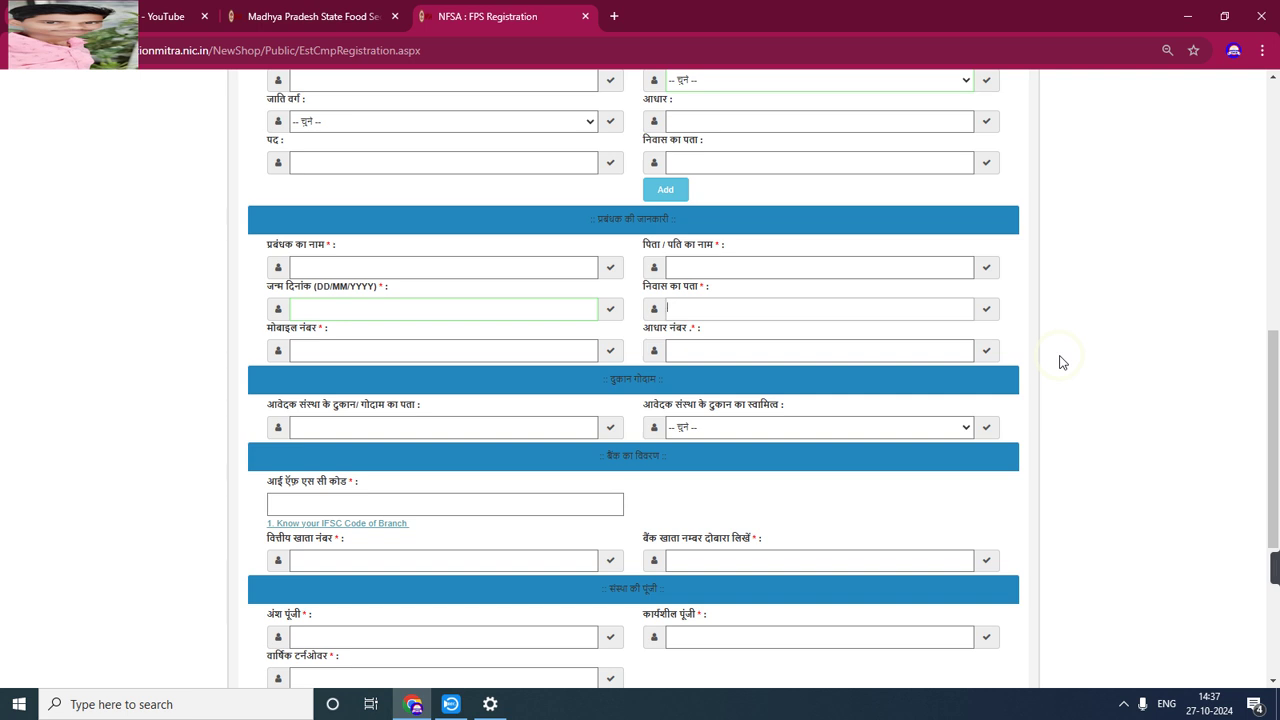
click(1131, 309)
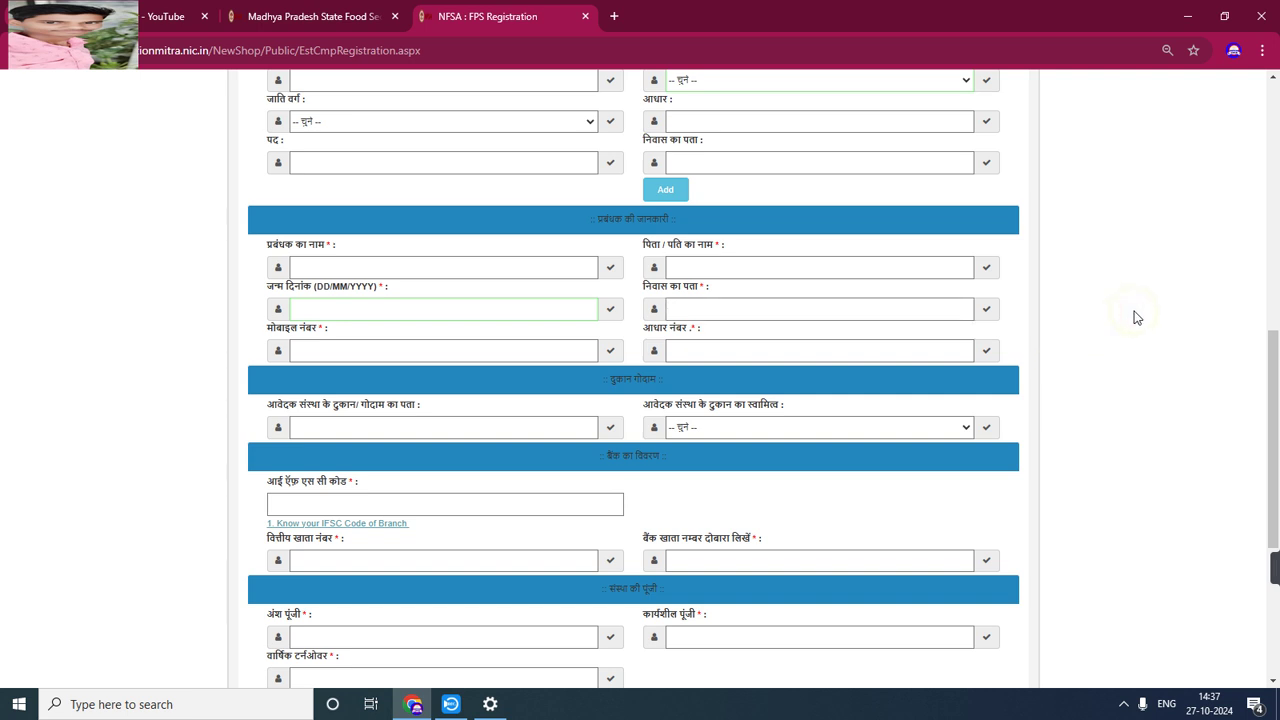
scroll(1136, 318, down, 1)
scroll(1136, 318, down, 2)
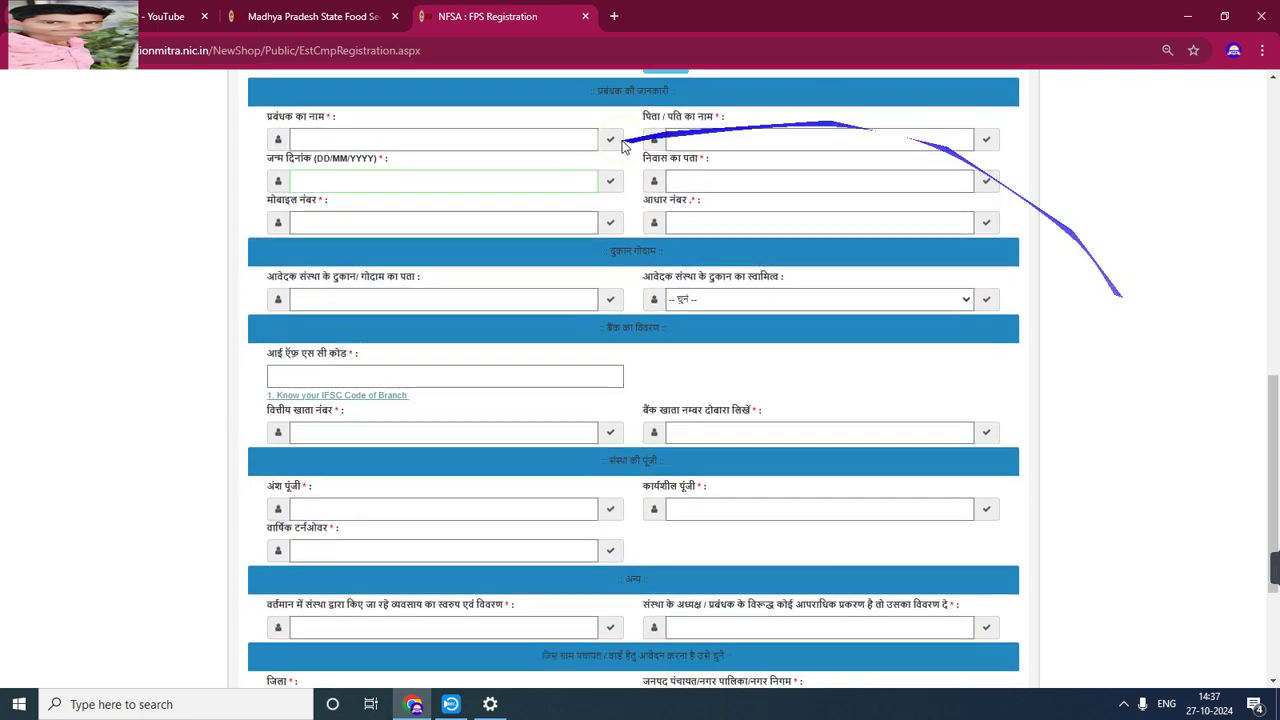
click(674, 224)
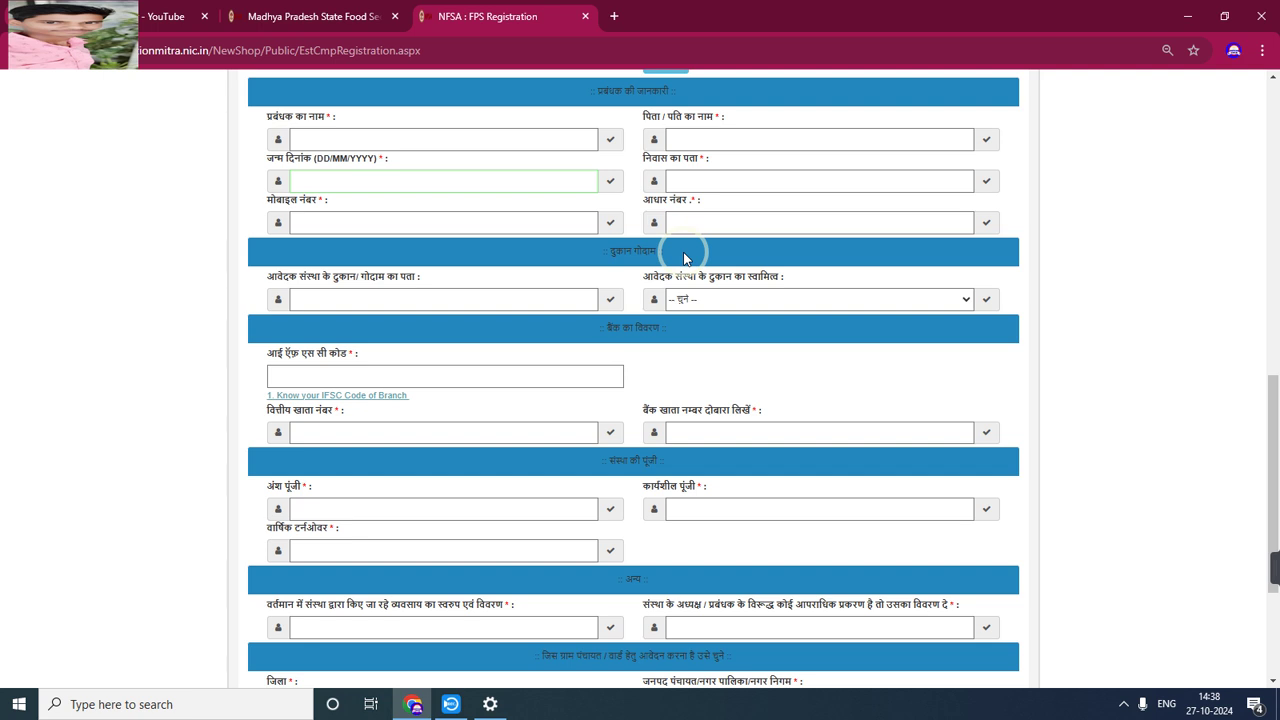
Step: Check the shop ownership choices (दुकान का स्वामित्व) and the bank IFSC code field without entering anything
click(711, 298)
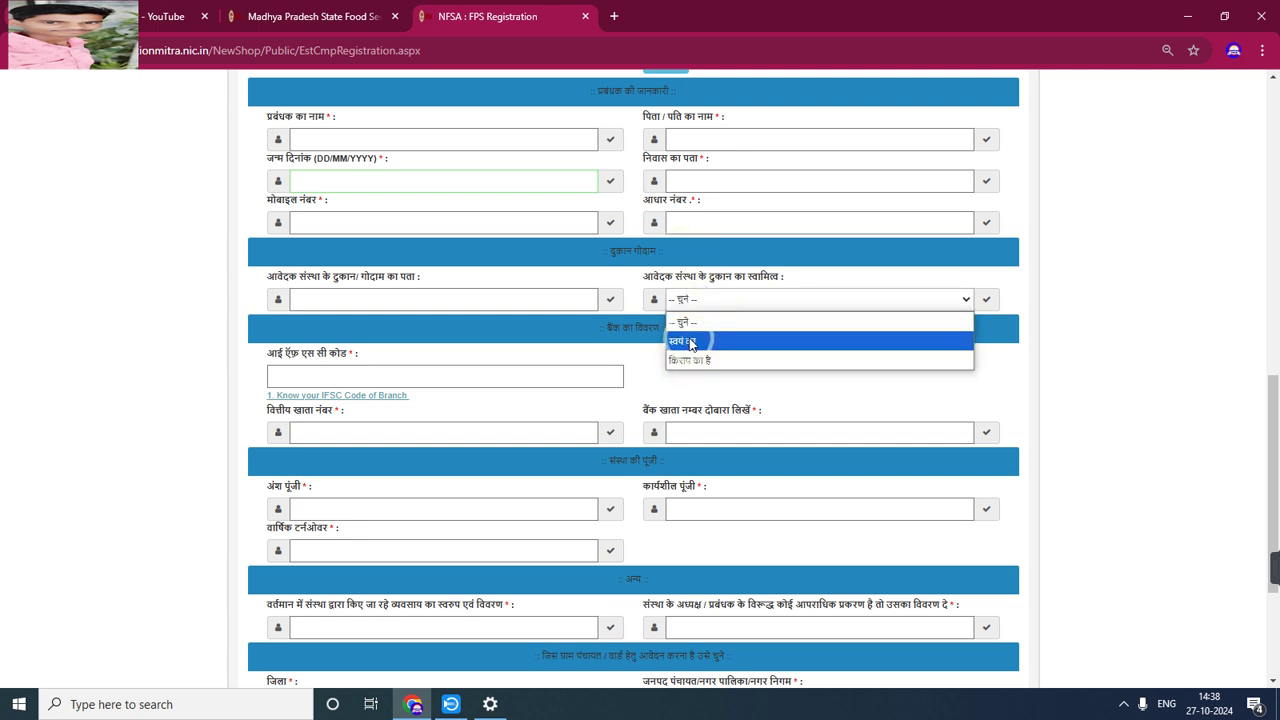
drag(510, 344, 398, 374)
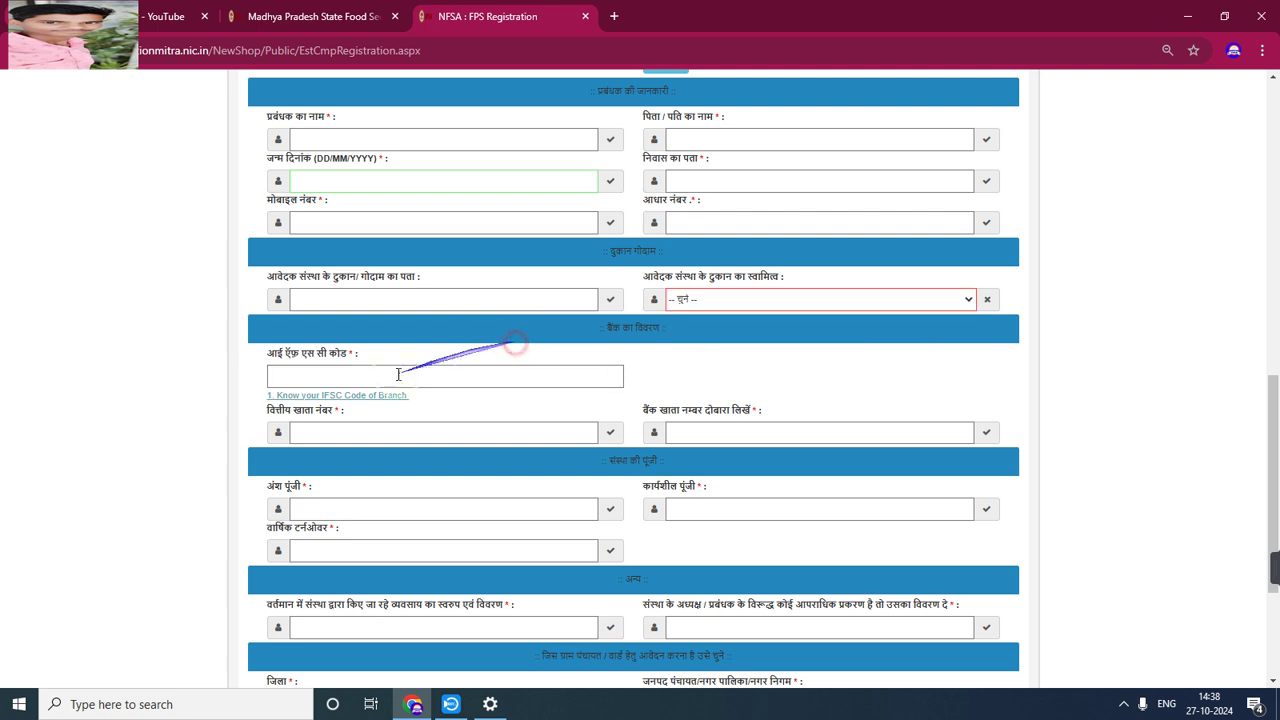
click(378, 379)
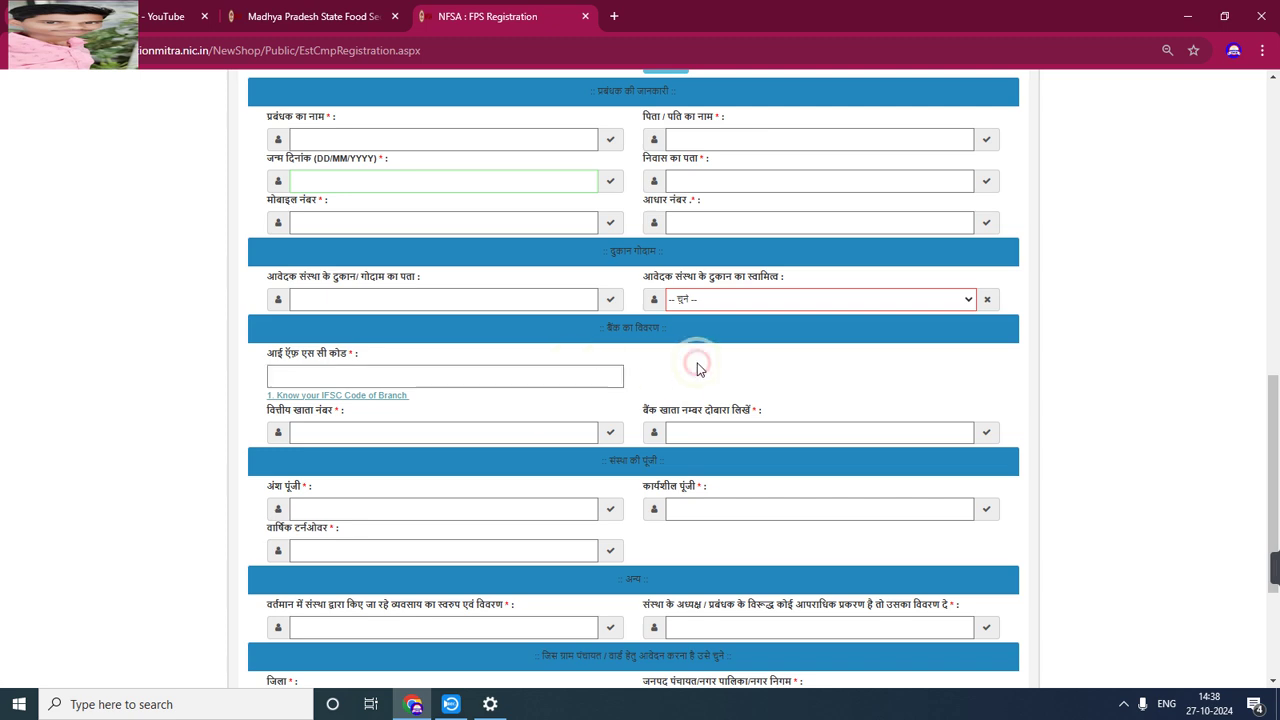
Step: Set the district (जिला) to HARDA in the section for the gram panchayat / ward being applied for
scroll(698, 370, down, 2)
scroll(698, 370, down, 1)
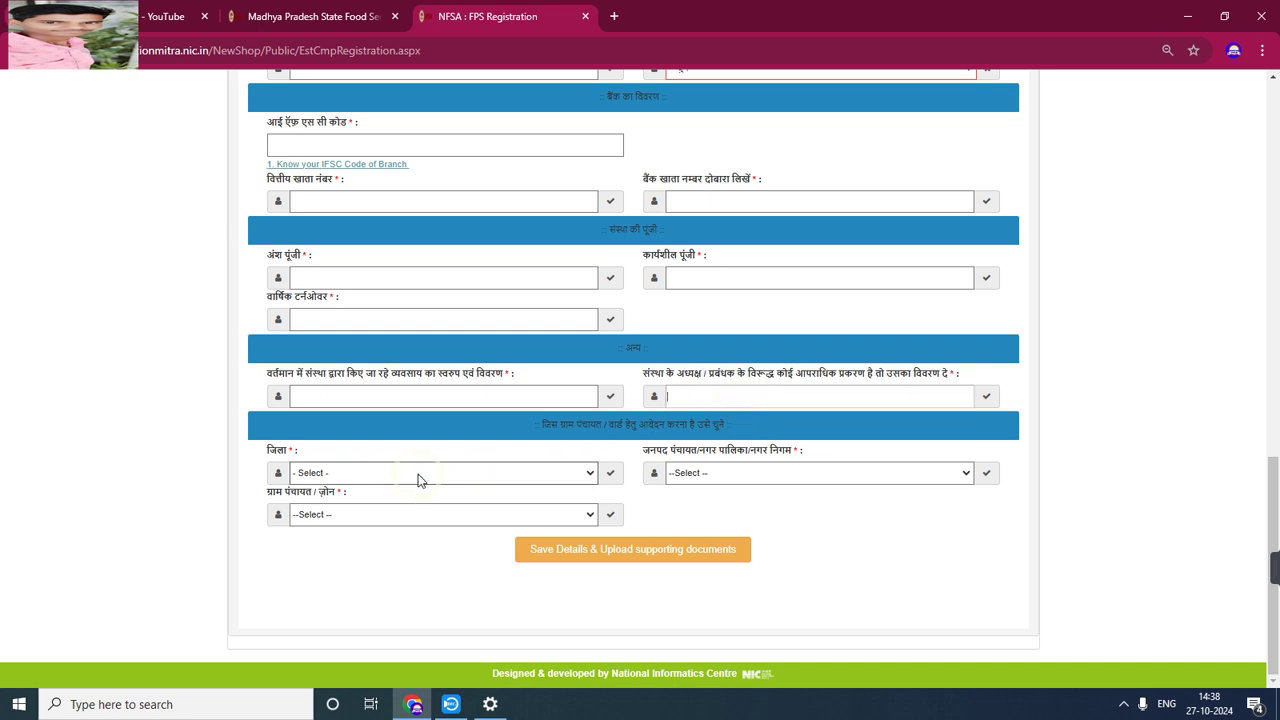
click(535, 474)
key(h)
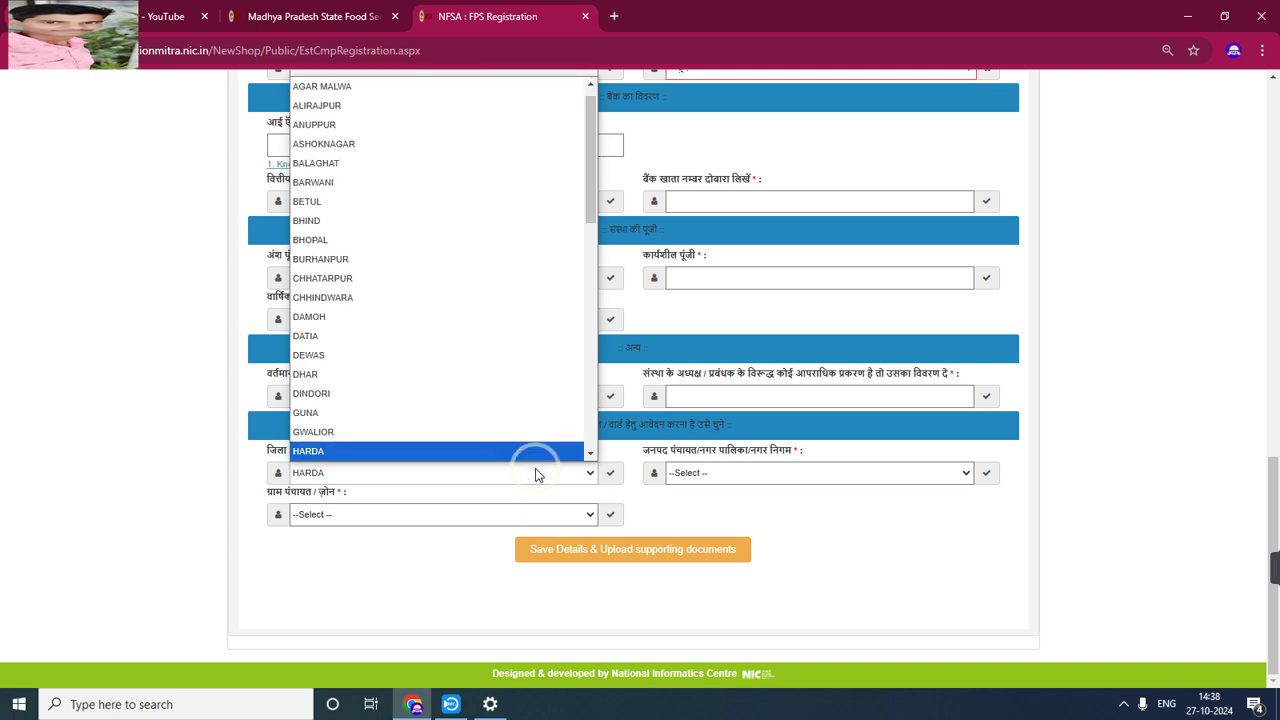
key(Return)
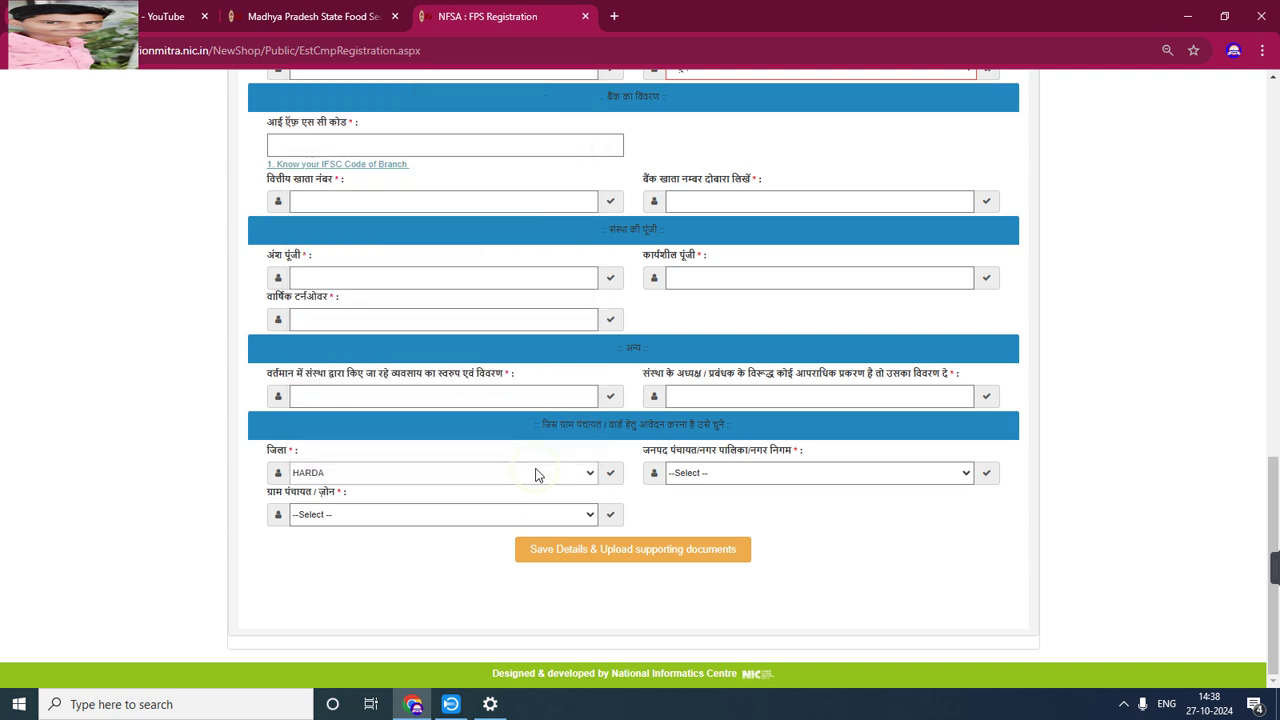
Step: Set the janpad panchayat / municipal body being applied for to Janpad Panchayat, TIMARNI
click(812, 476)
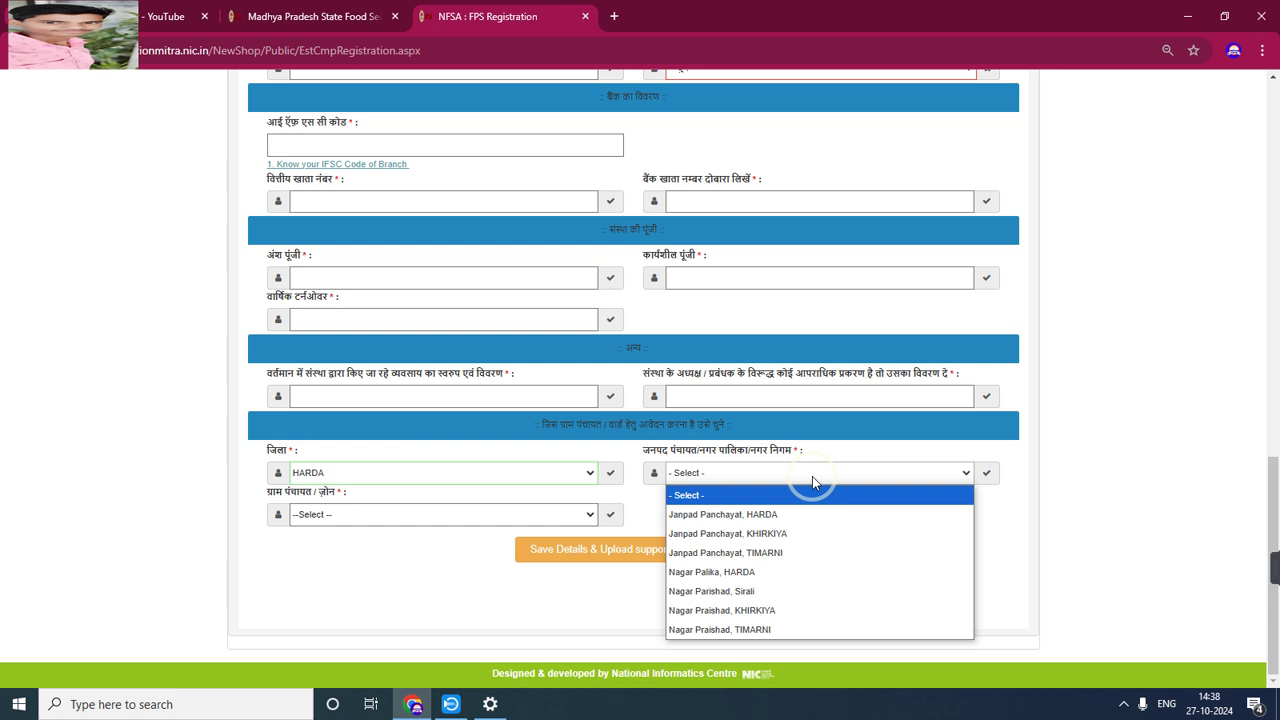
key(Down)
key(Down)
key(Down)
key(Return)
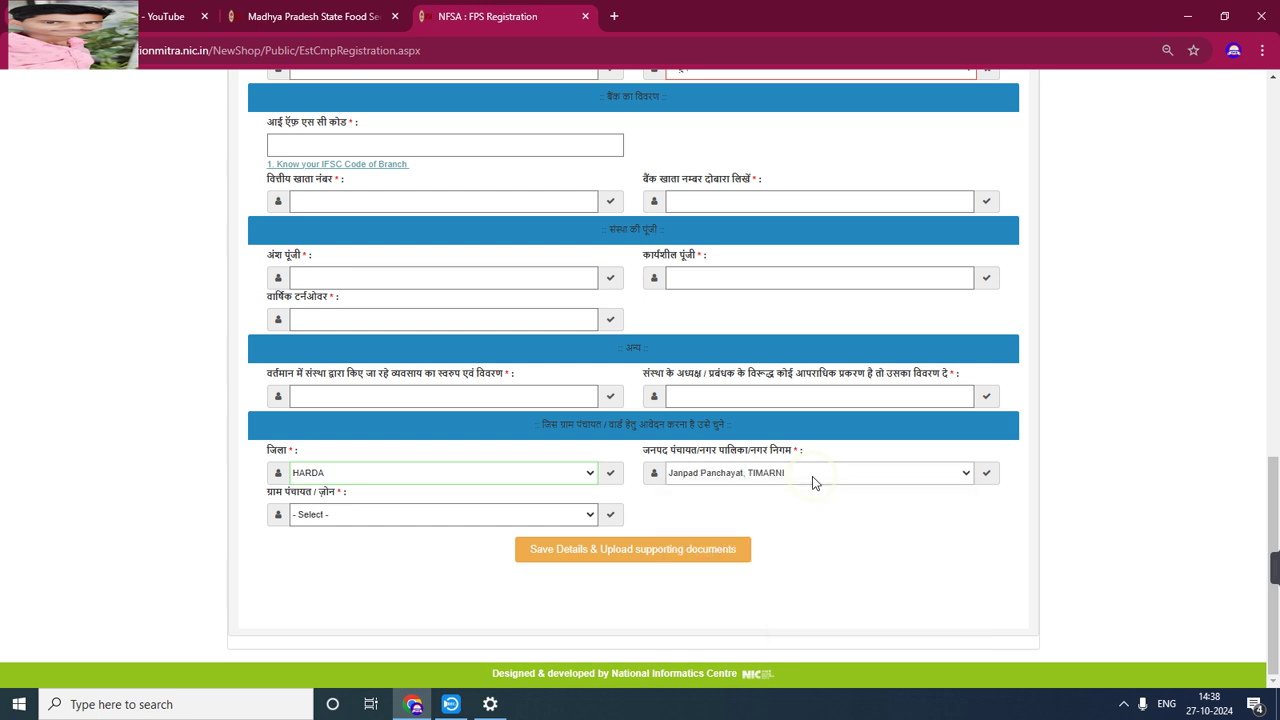
Step: Review the janpad panchayat / municipal body options for HARDA district, keeping Janpad Panchayat, TIMARNI selected
click(811, 477)
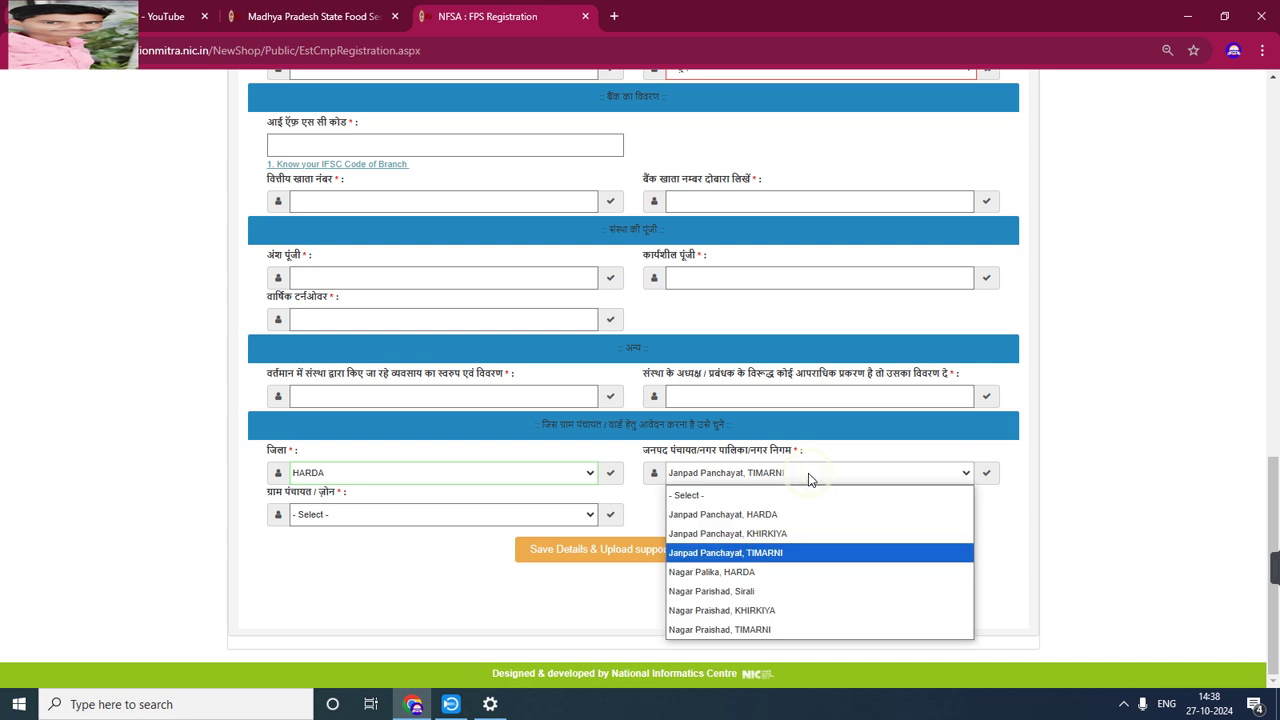
key(Down)
key(Down)
key(Down)
key(Down)
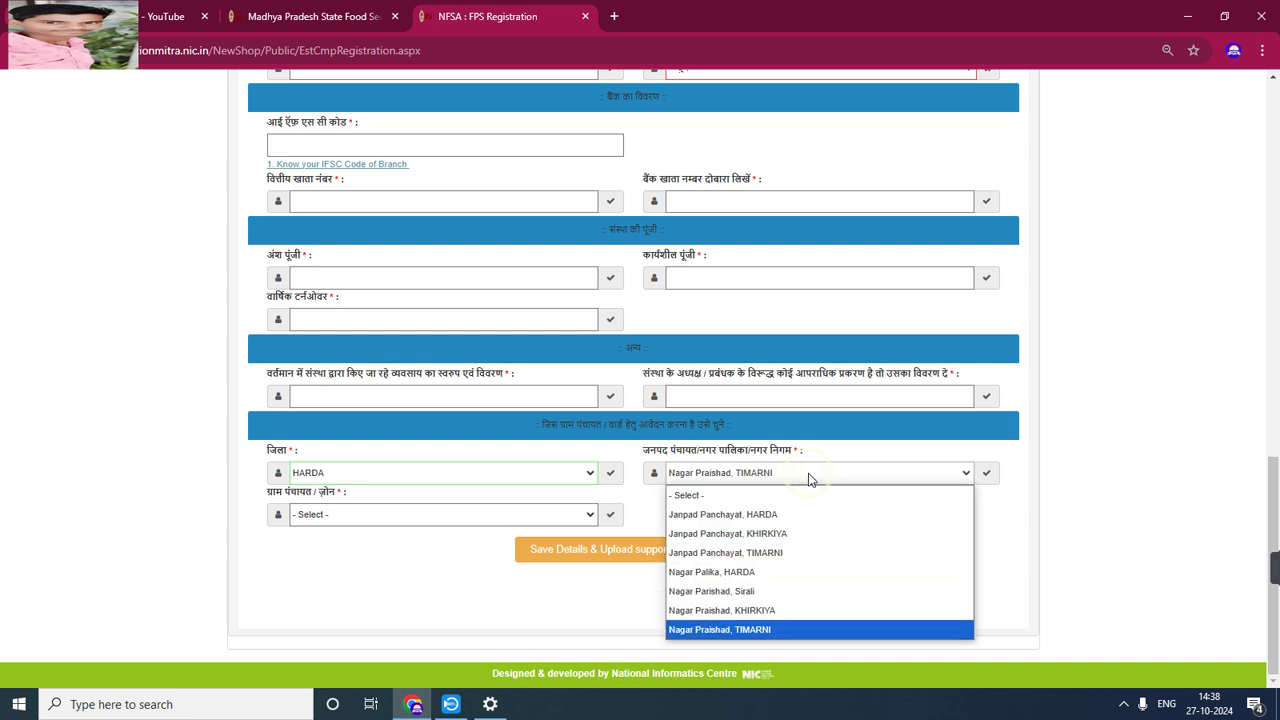
key(Up)
key(Down)
key(Up)
key(Up)
key(Up)
key(Up)
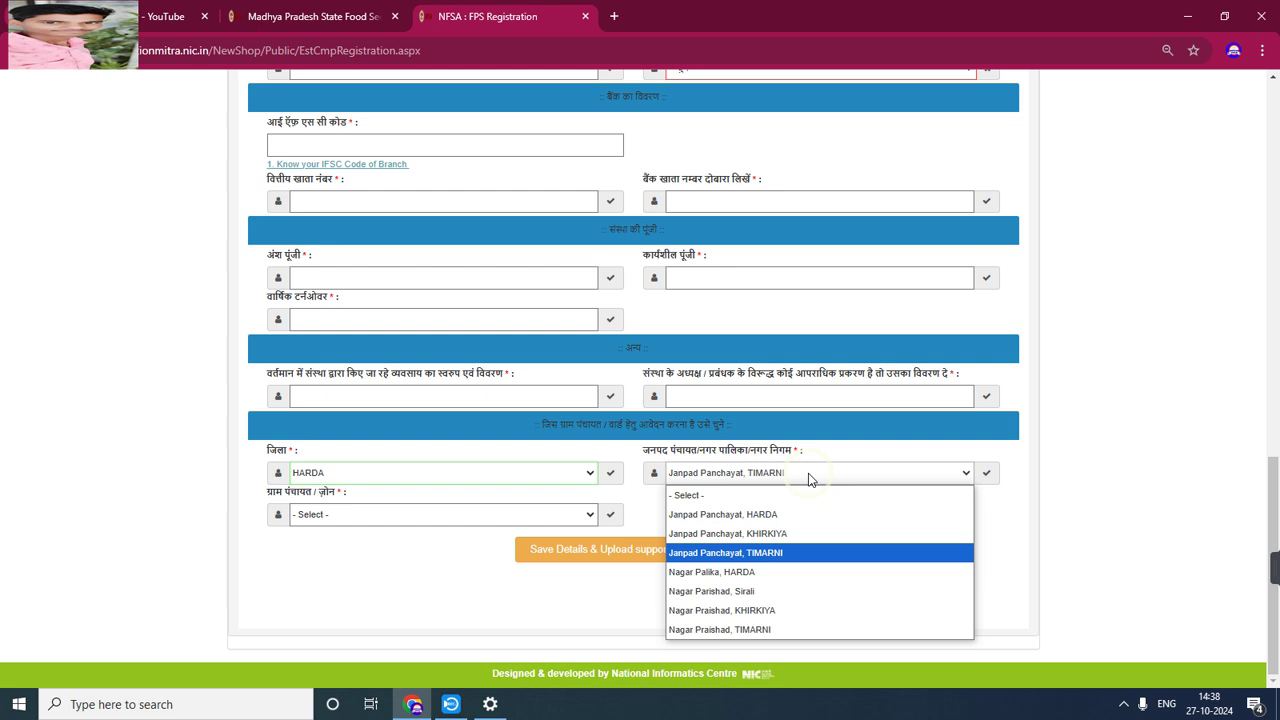
click(810, 479)
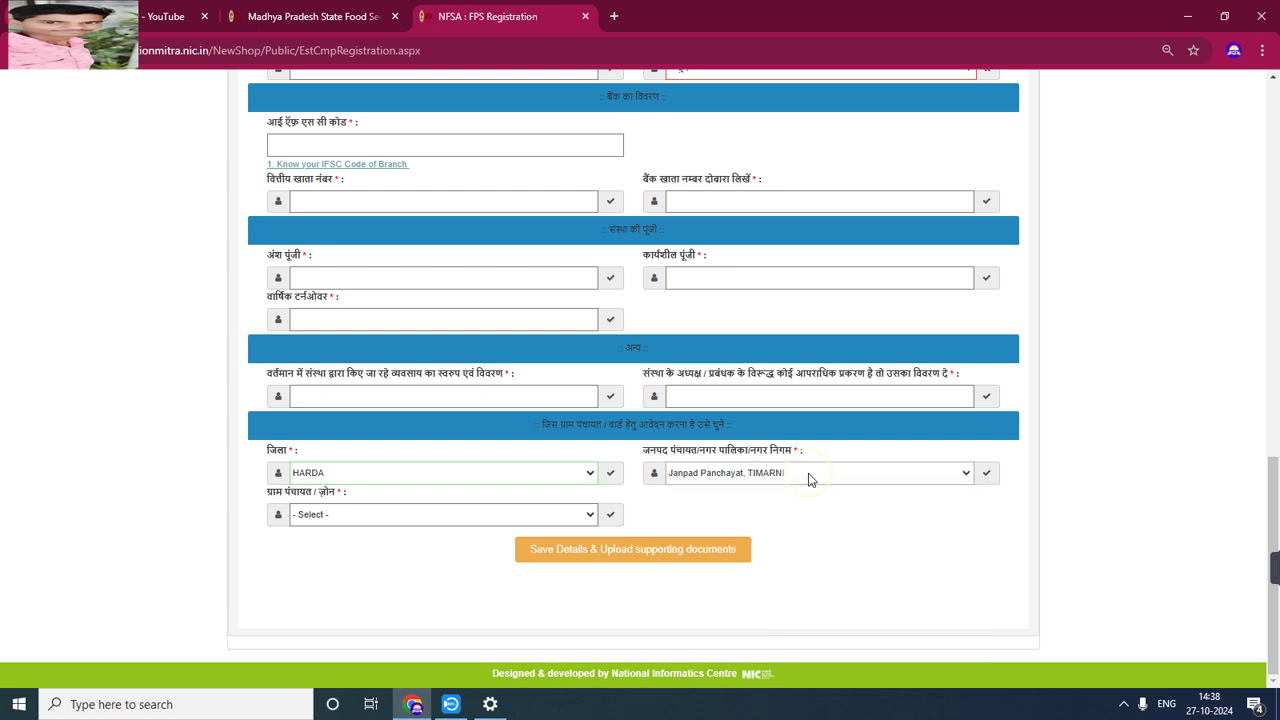
Step: Set the gram panchayat / zone (ग्राम पंचायत / ज़ोन) being applied for to BAJNIYA
click(409, 514)
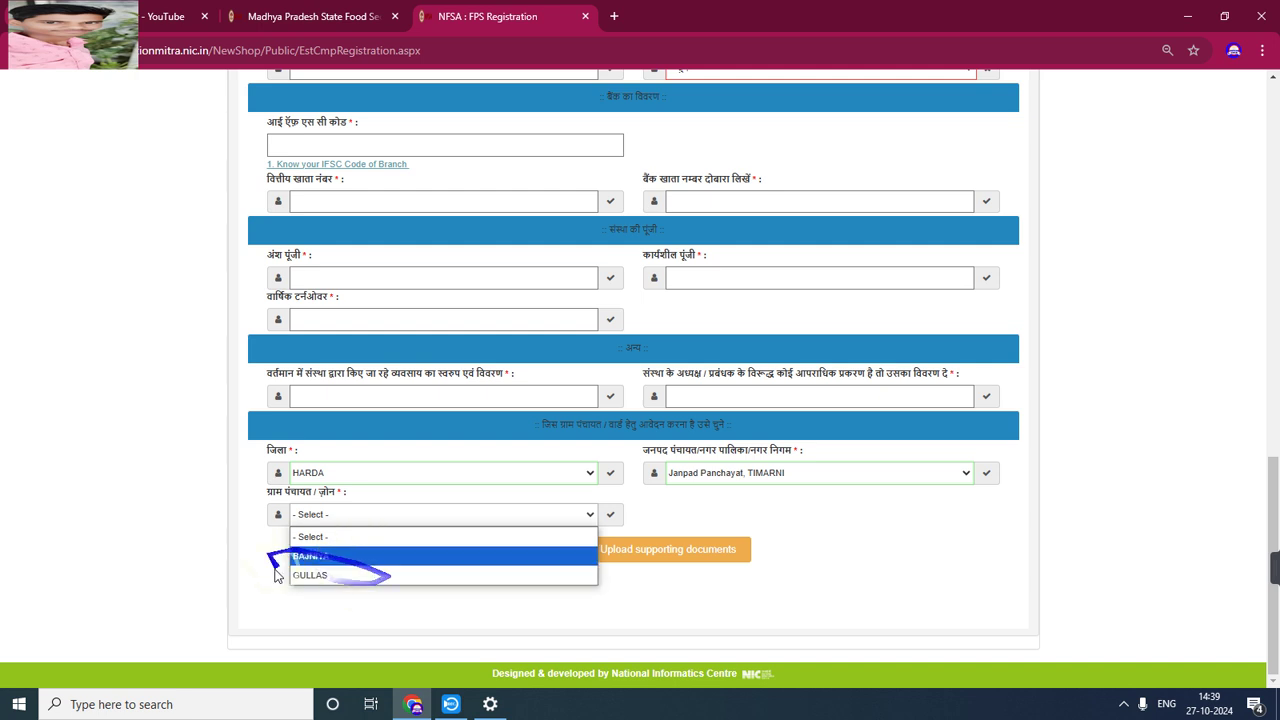
click(436, 556)
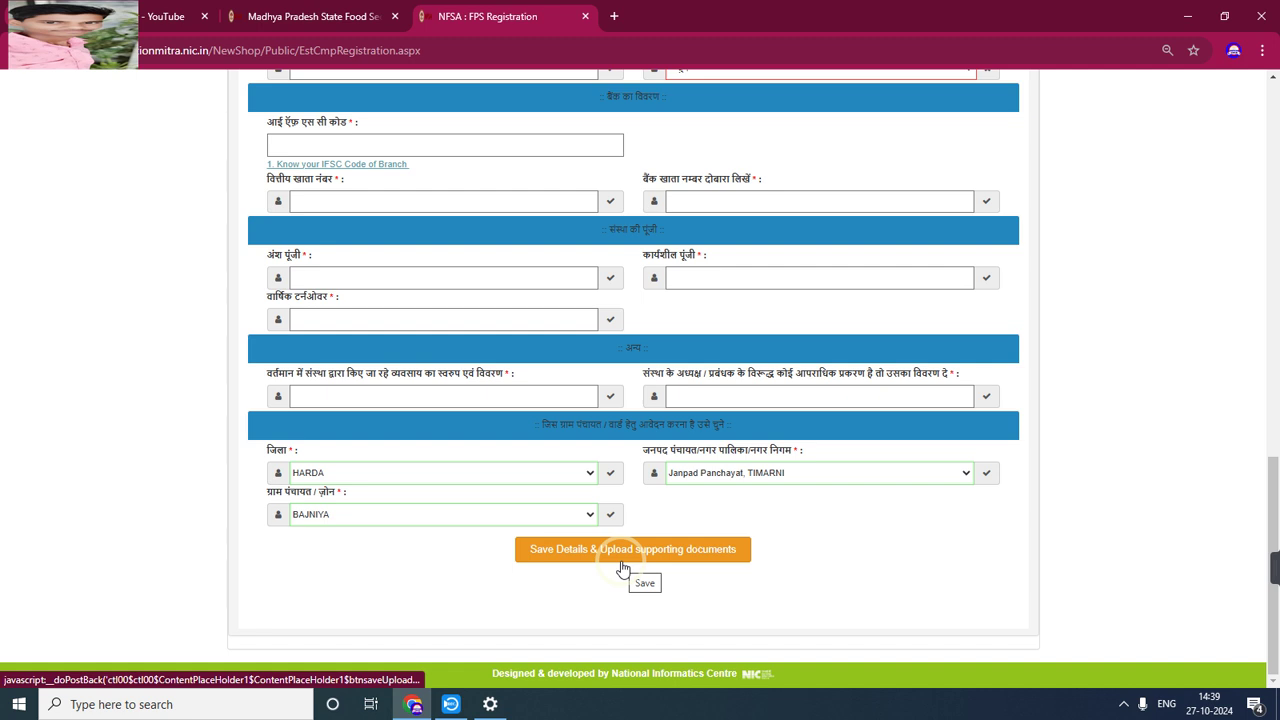
click(926, 566)
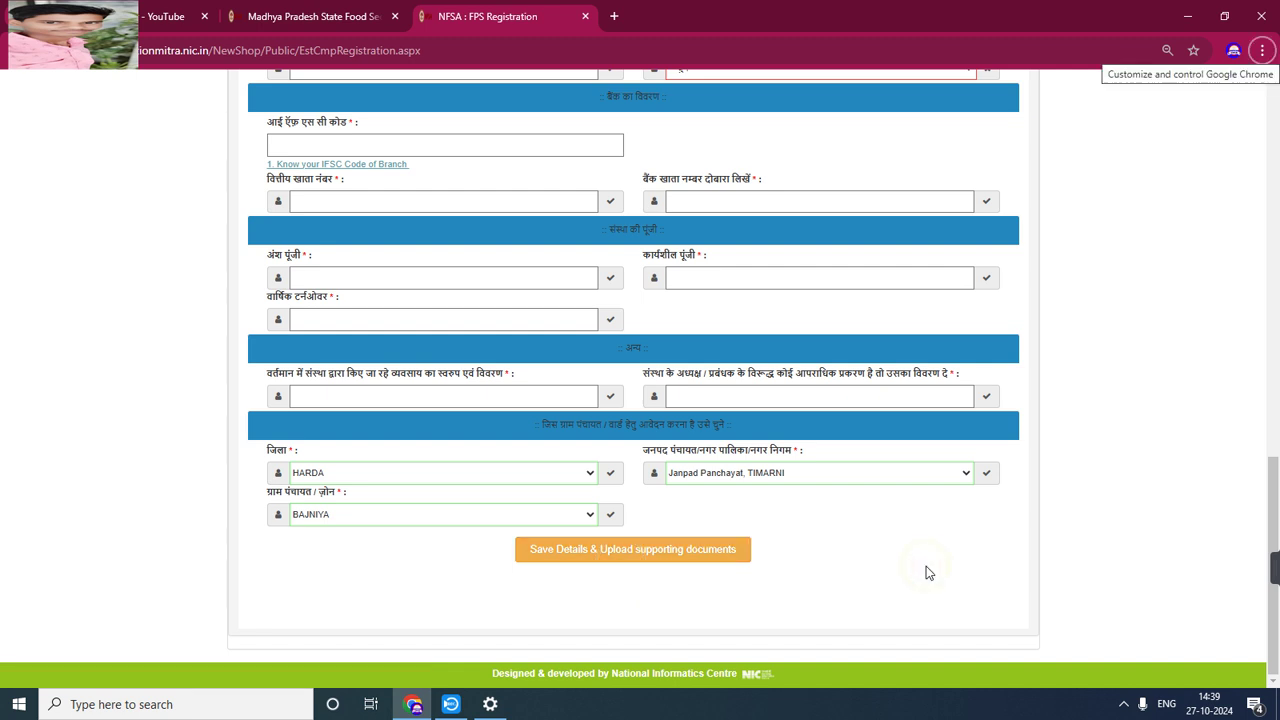
key(alt+f)
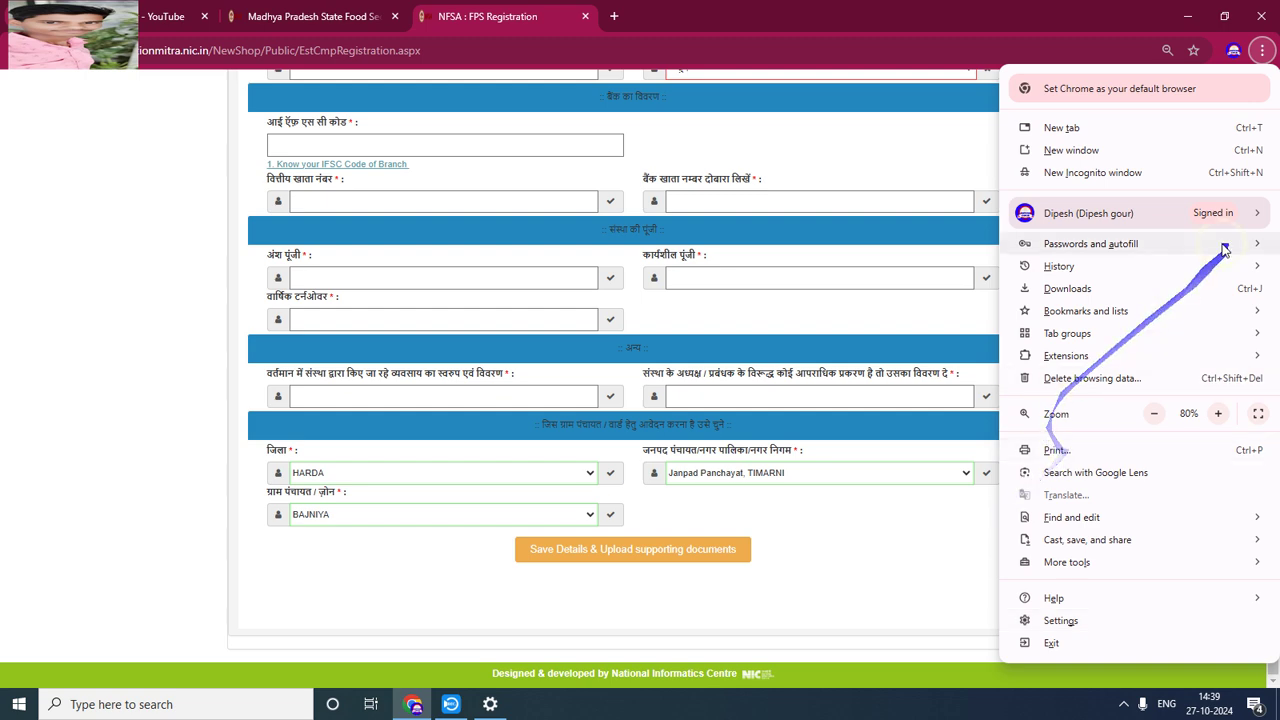
click(932, 142)
Step: Return to the portal's home page (होम) and open the application status tracking page (आवेदन की स्थिति ट्रेक करें)
scroll(936, 147, up, 1)
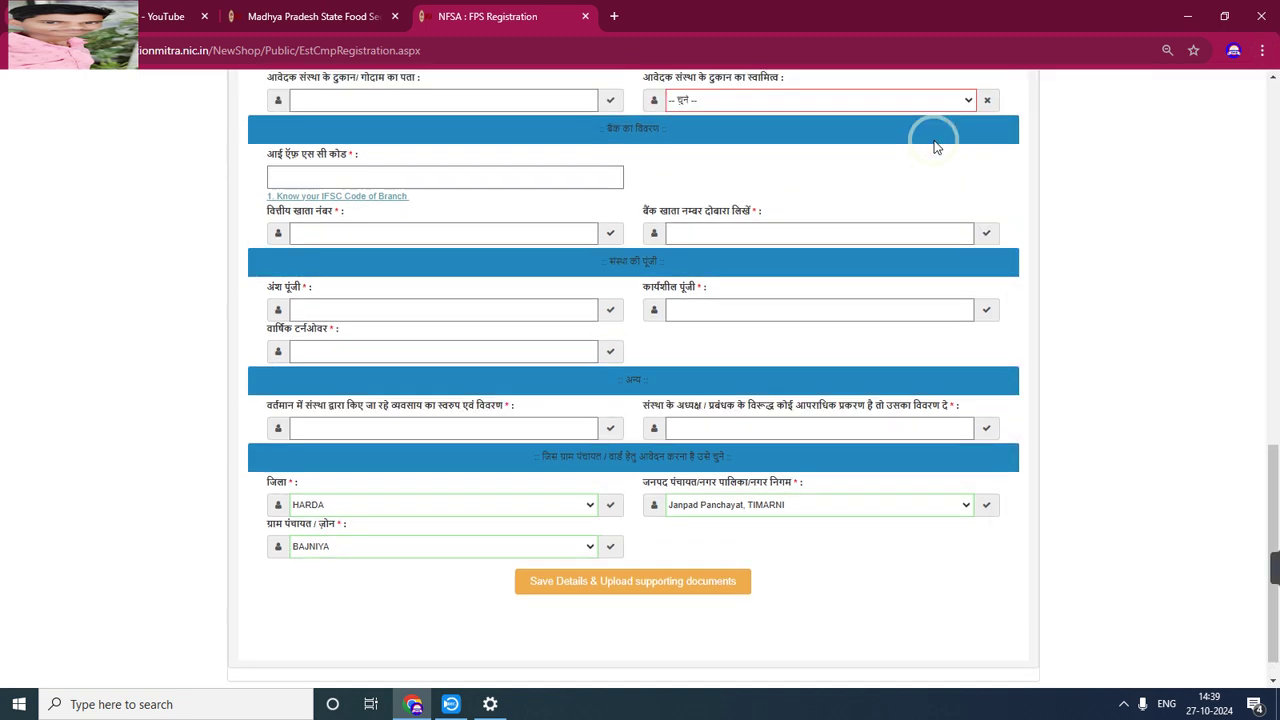
scroll(936, 147, up, 12)
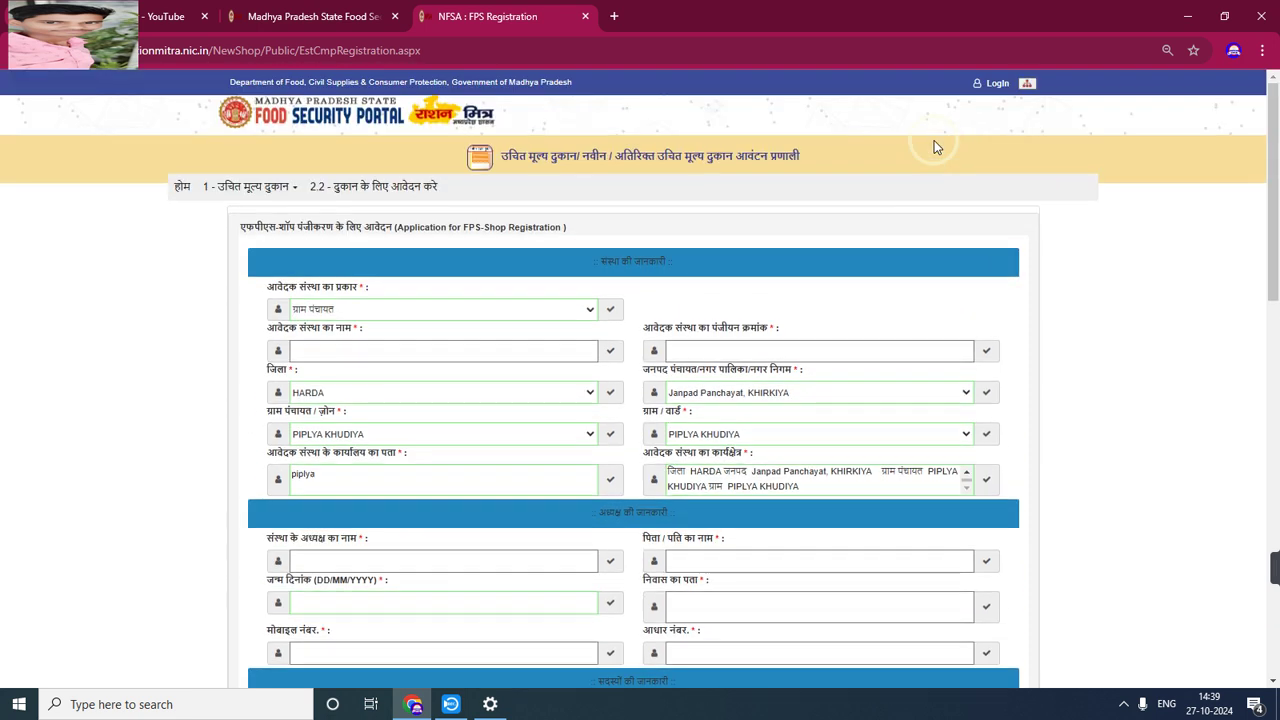
click(193, 195)
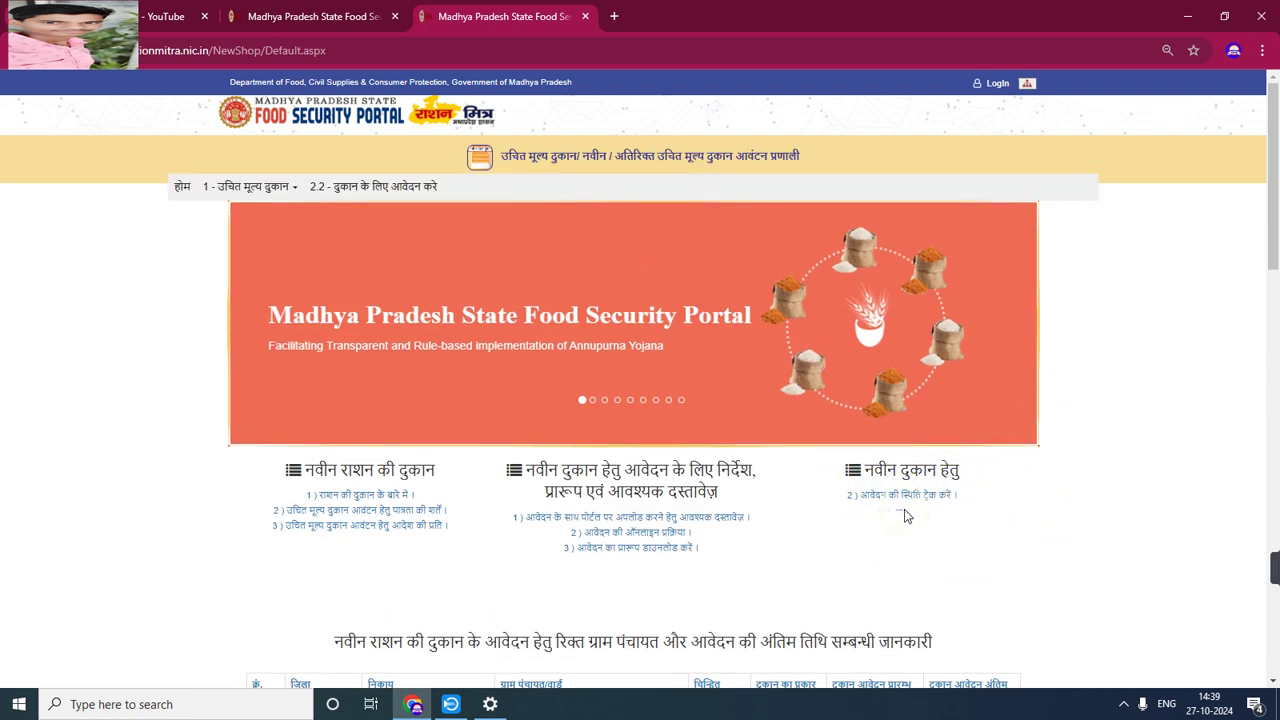
click(900, 494)
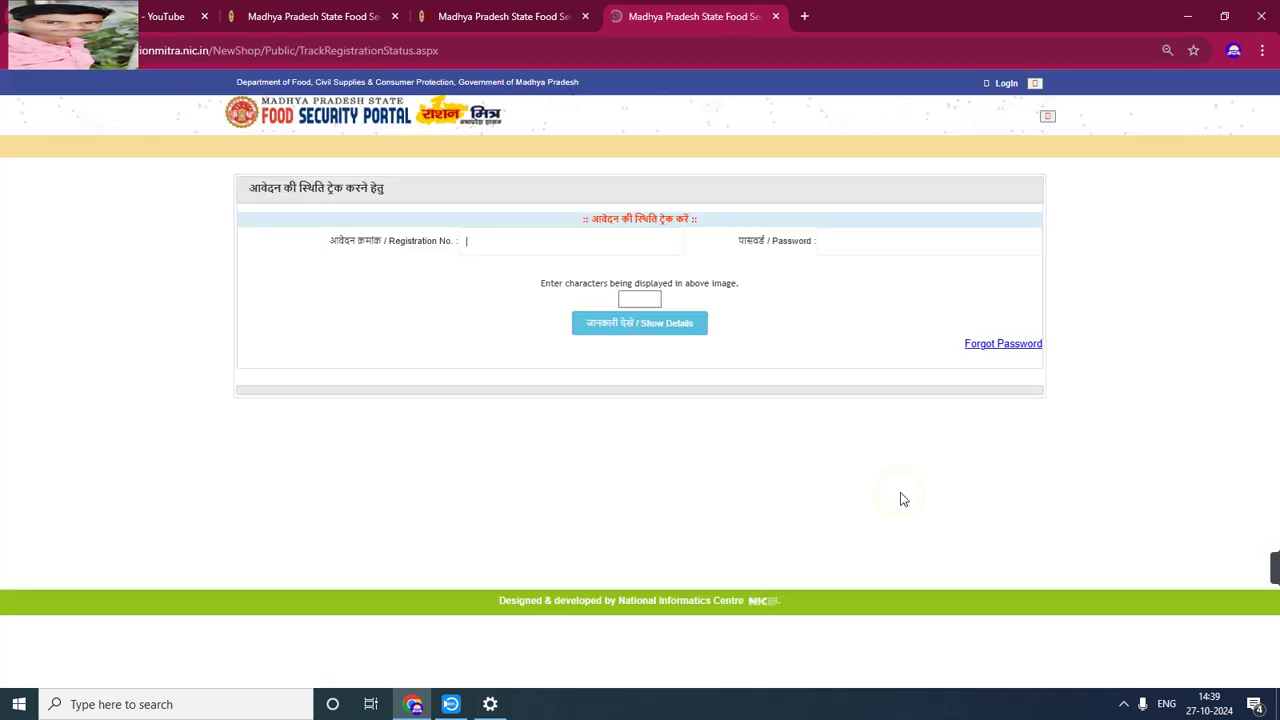
Step: Examine the status tracking form's registration number, password and captcha fields, leaving them blank
click(561, 265)
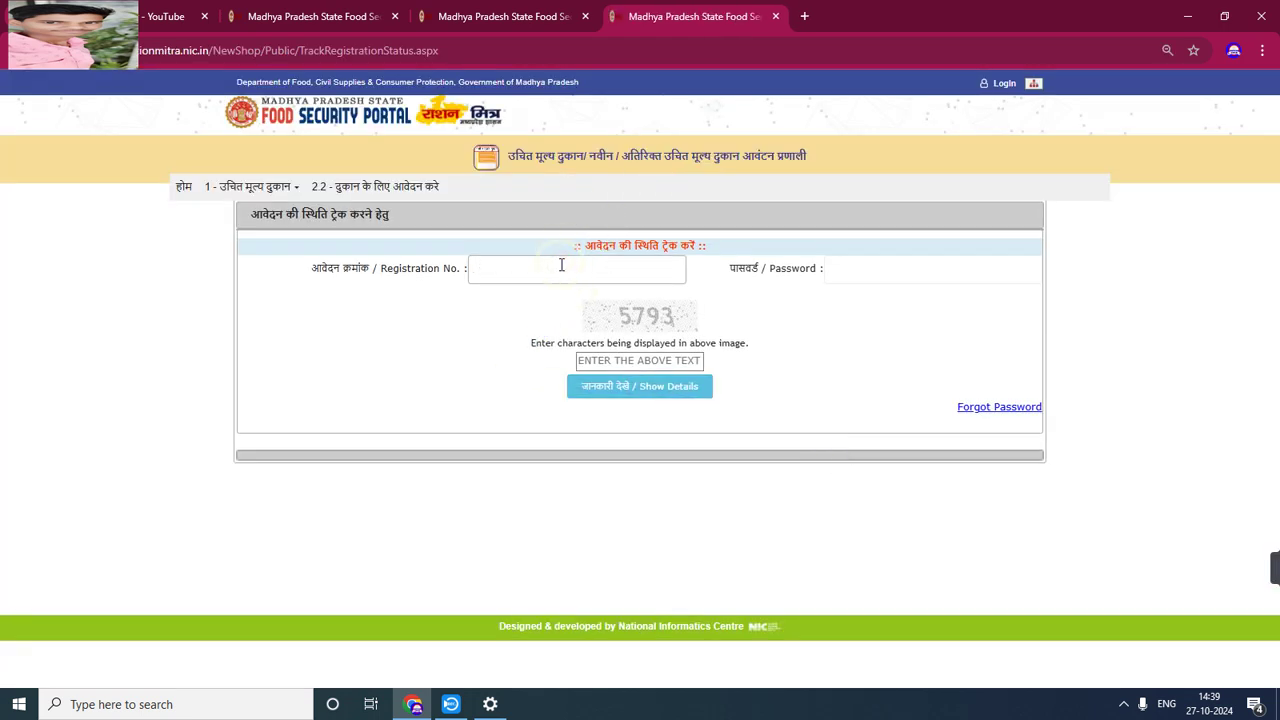
click(883, 266)
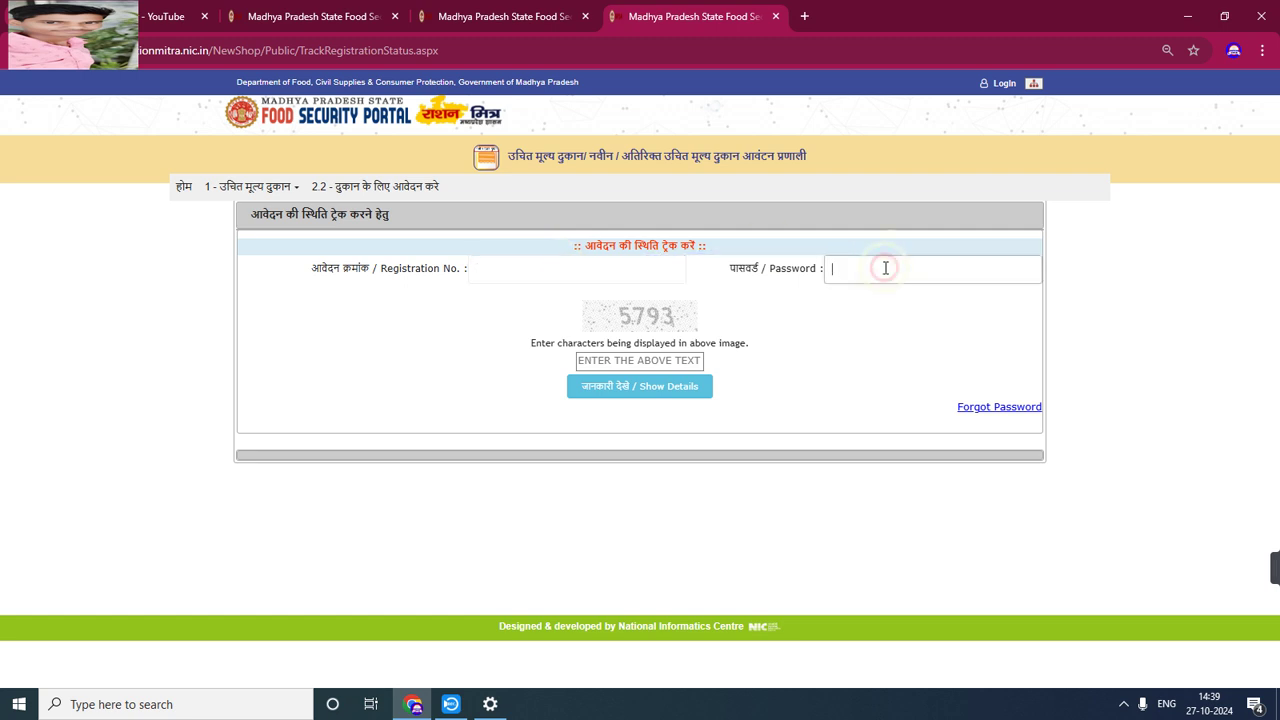
click(672, 361)
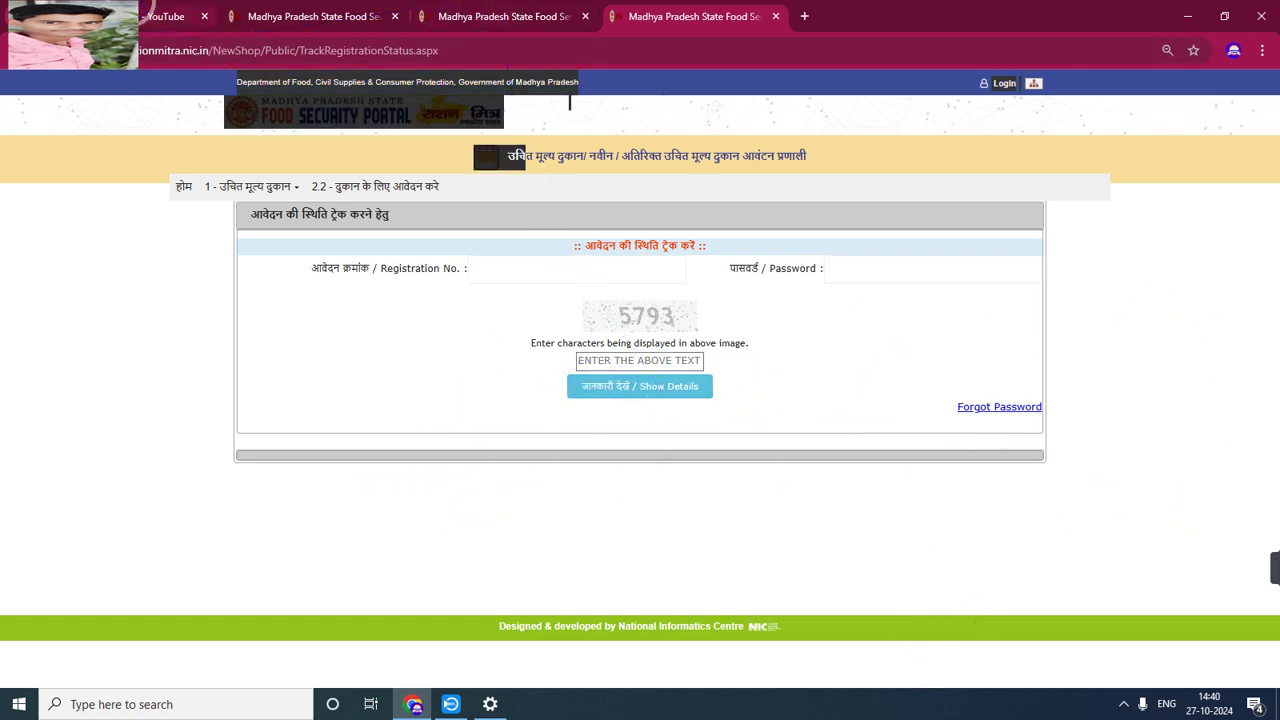
Step: Switch to the YouTube channel's videos page that is already open in the browser
click(155, 17)
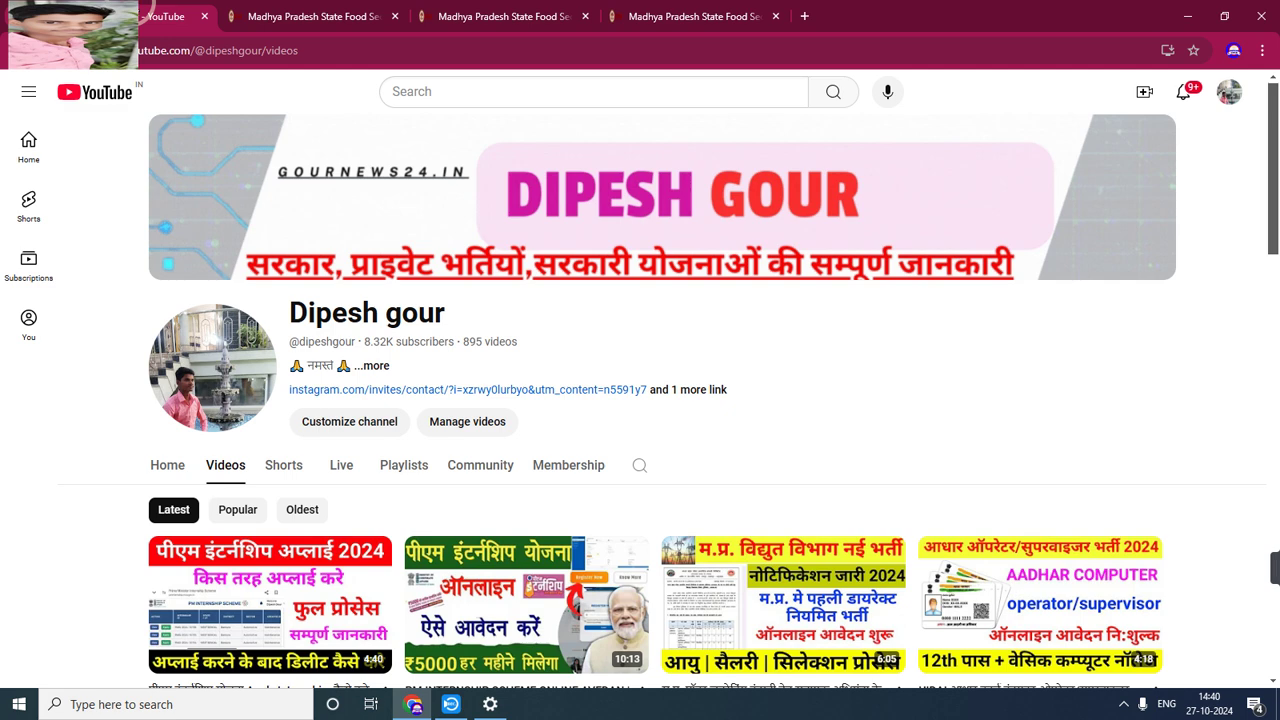